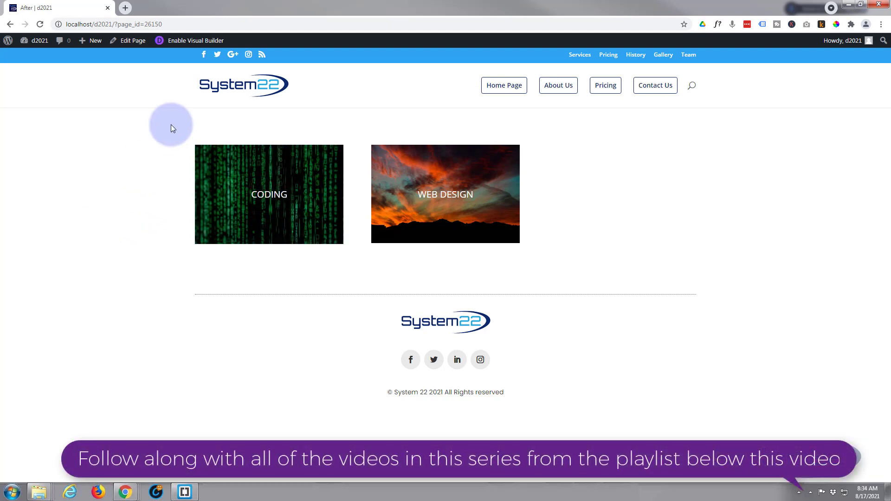
Enable the Visual Builder and insert an Image module into the empty third column beside the WEB DESIGN image.
left_click(193, 41)
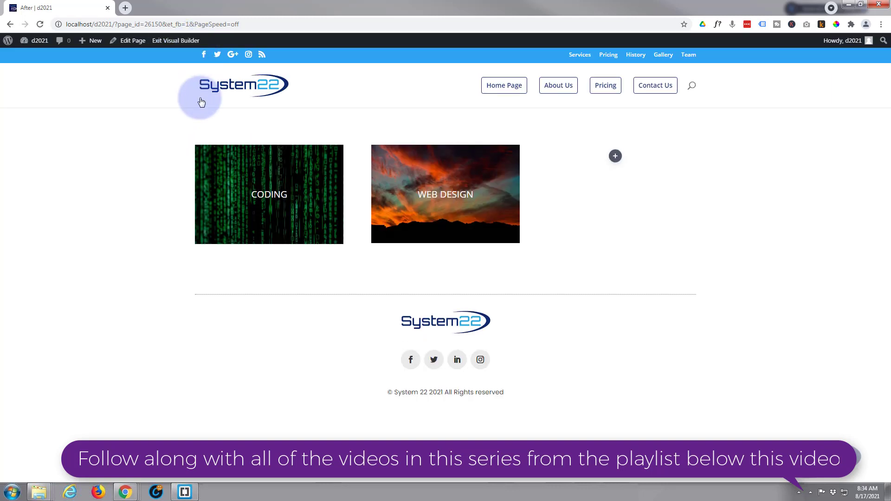
mouse_move(256, 142)
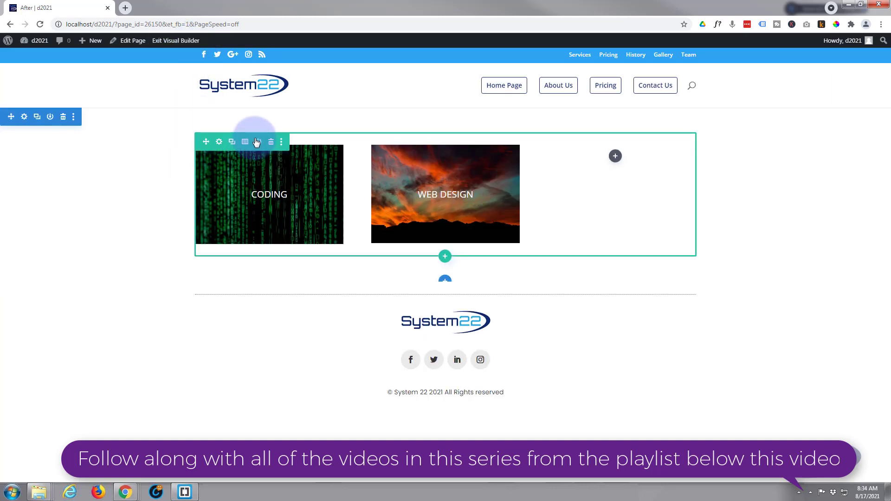
left_click(616, 157)
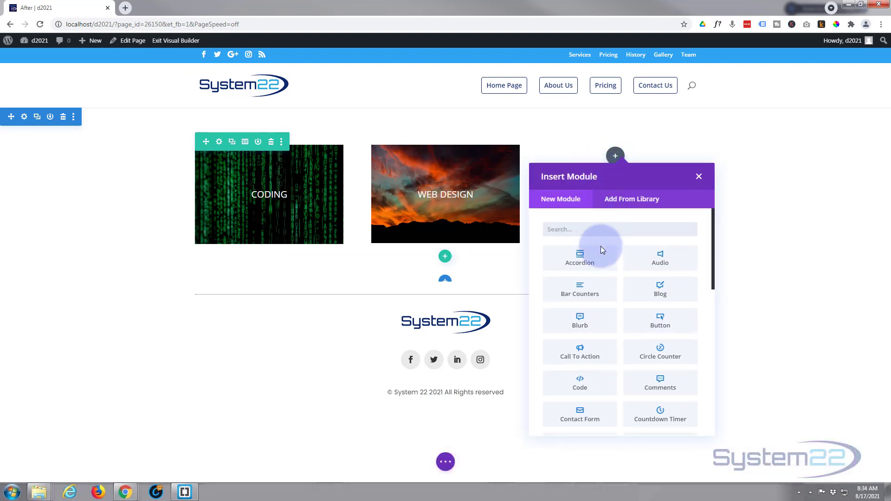
scroll(601, 259, "down", 2)
scroll(600, 259, "down", 6)
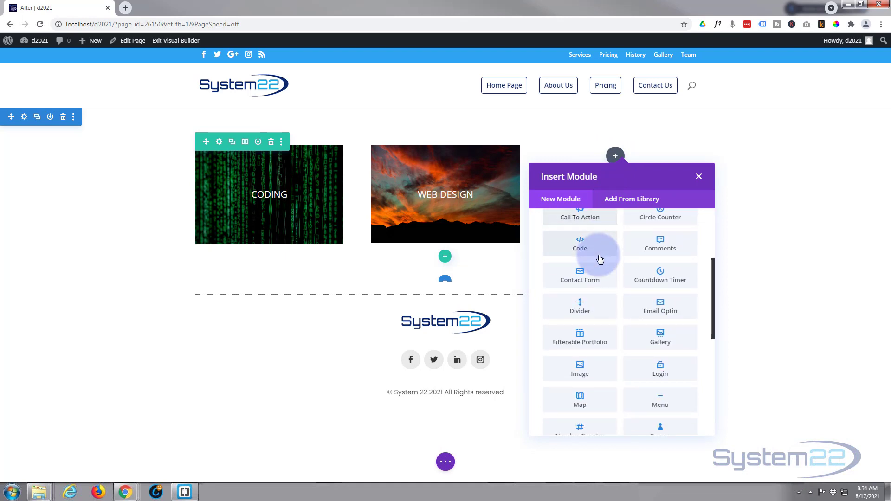
scroll(605, 258, "down", 1)
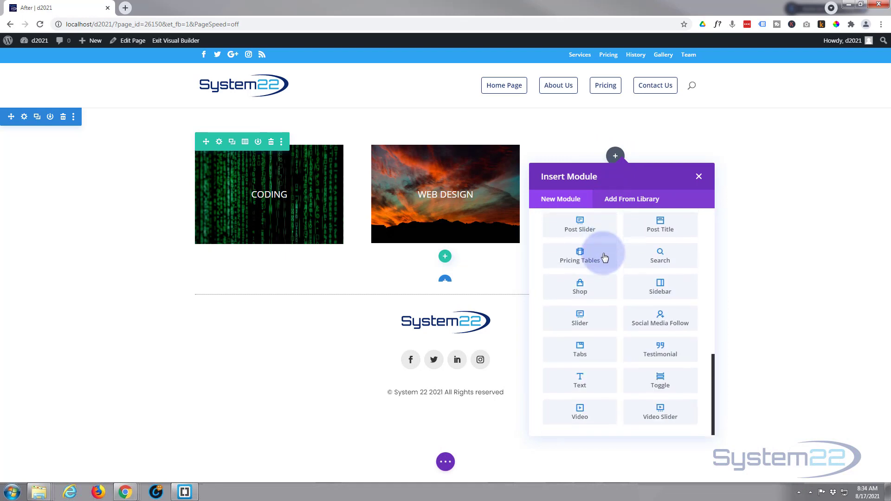
scroll(606, 263, "up", 1)
scroll(607, 264, "up", 3)
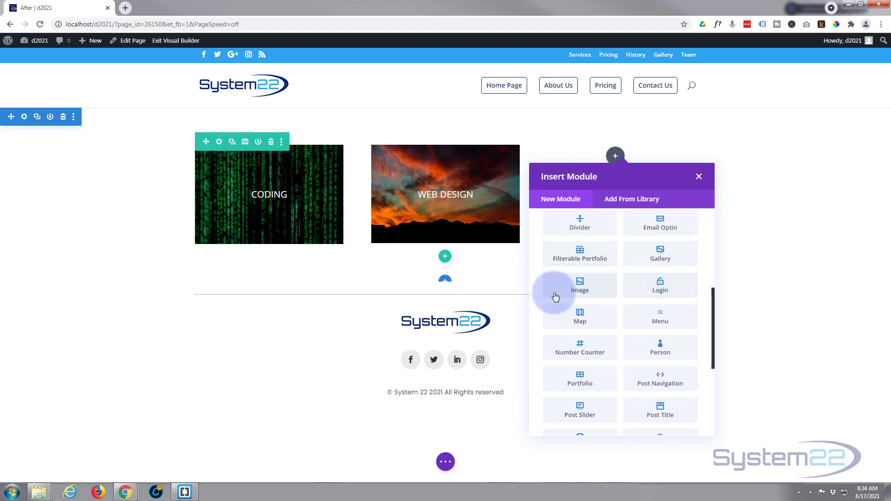
left_click(580, 288)
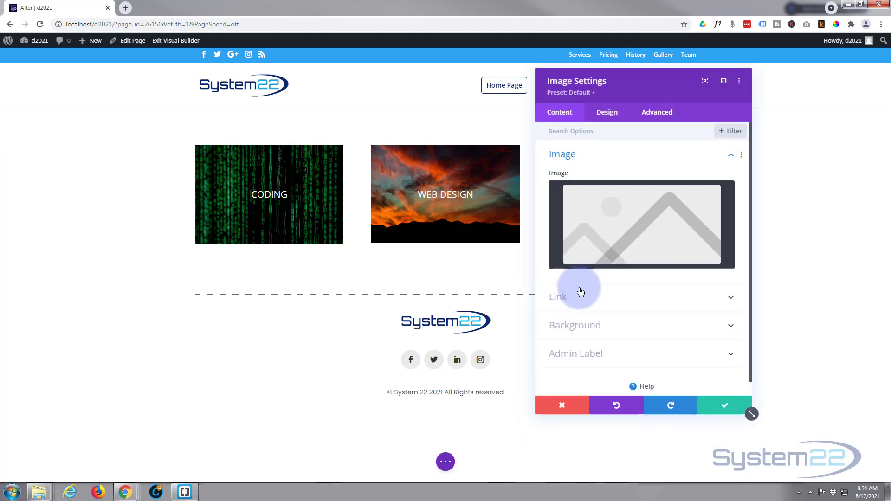
Load the night city skyline picture u5.jpg from the media library into the Image module and move the settings window off it.
left_click(641, 228)
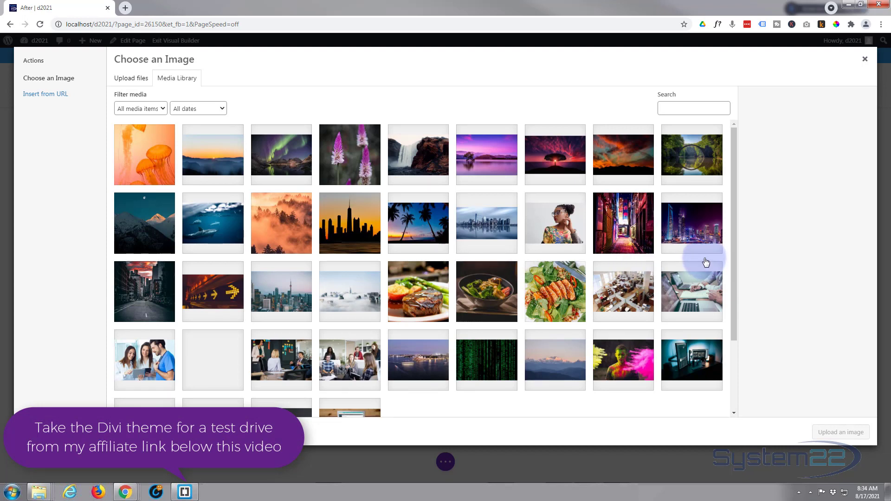
left_click(697, 238)
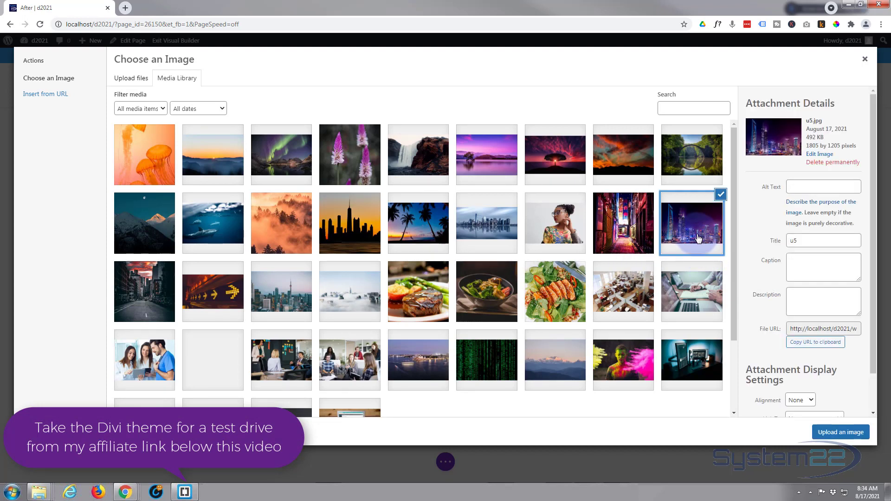
left_click(836, 432)
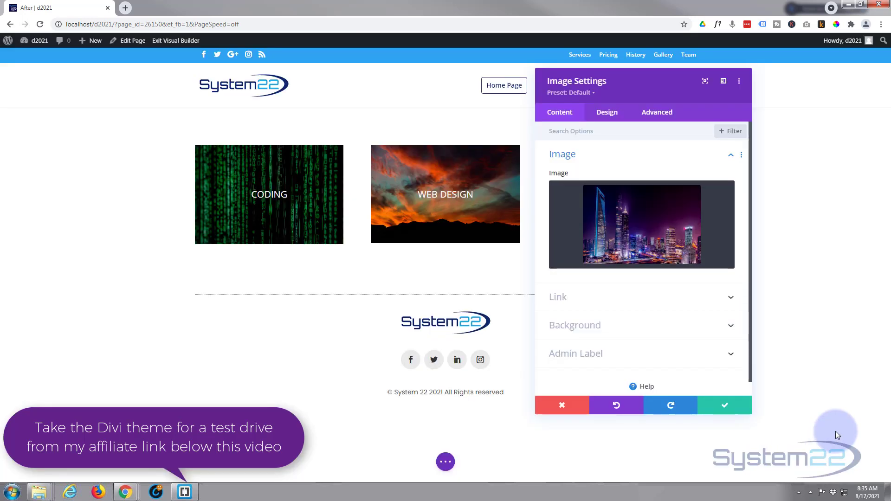
left_click_drag(661, 83, 318, 77)
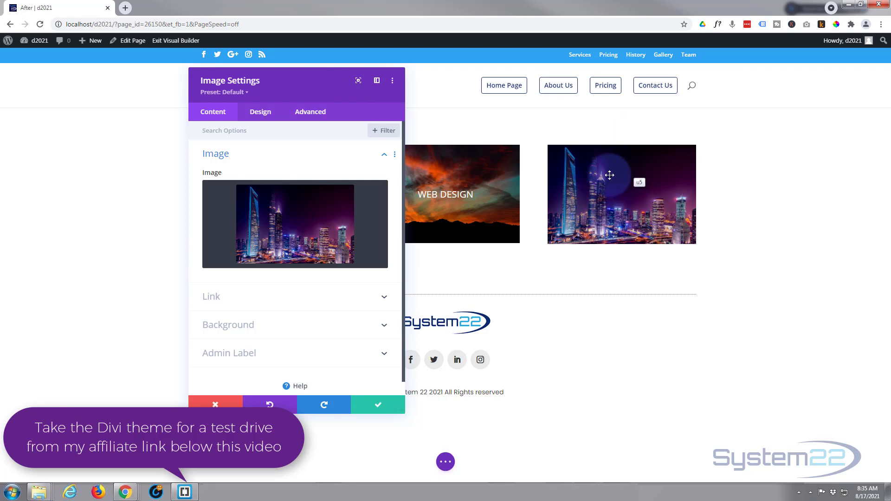
Set the image's link URL to the placeholder #.
left_click(250, 280)
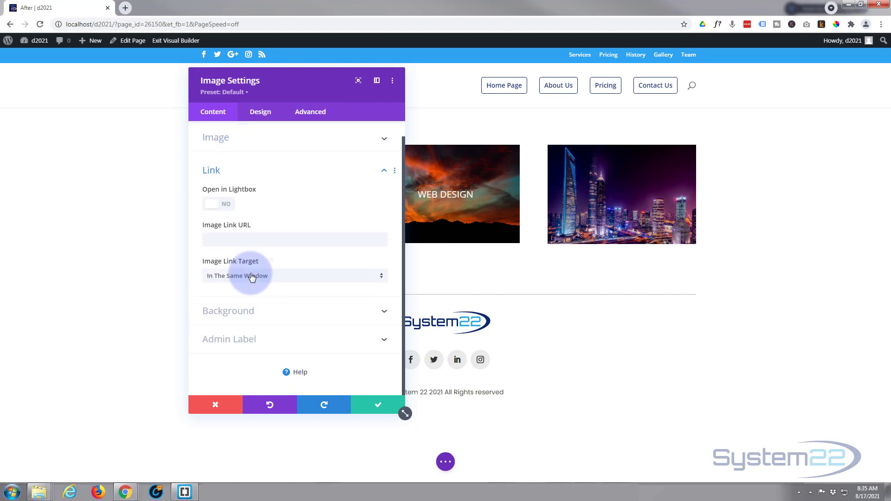
left_click(223, 243)
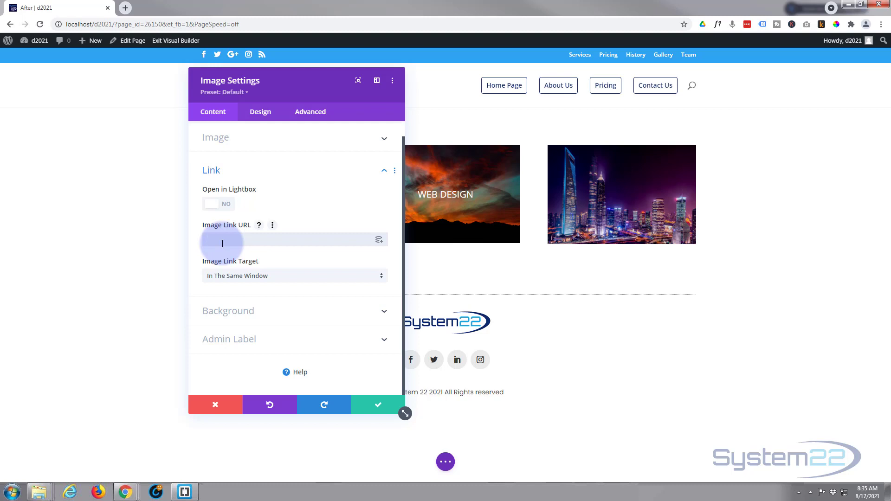
type("#")
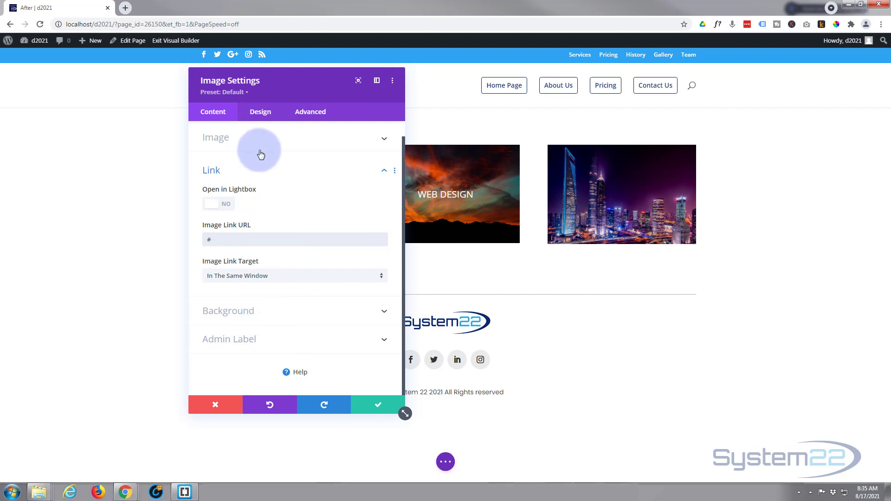
Open the image module's Custom CSS After field and move the settings window next to the skyline image.
left_click(268, 116)
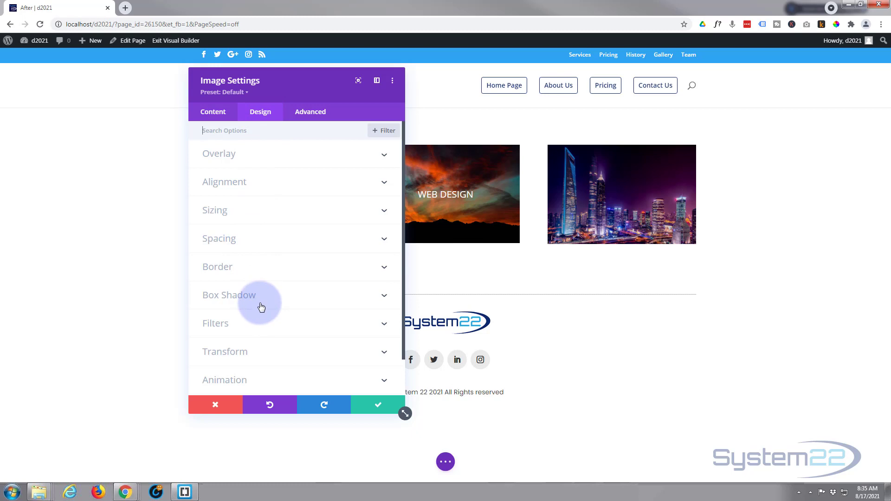
left_click(311, 113)
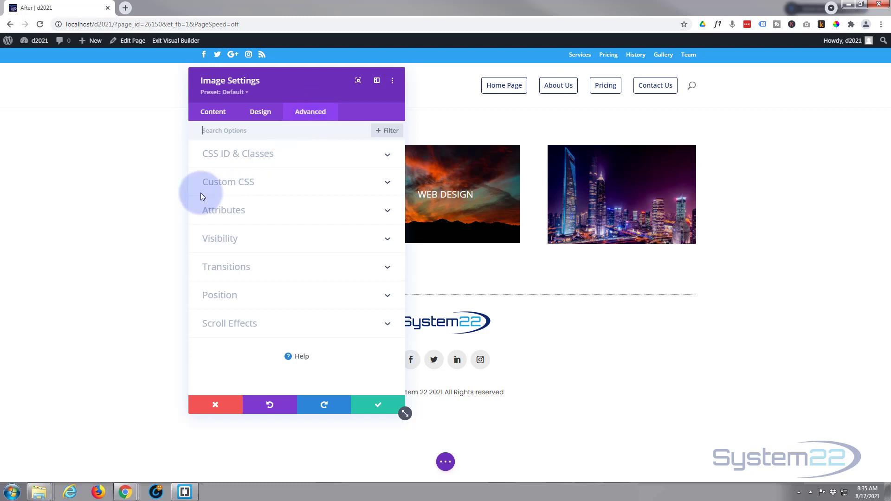
left_click(262, 187)
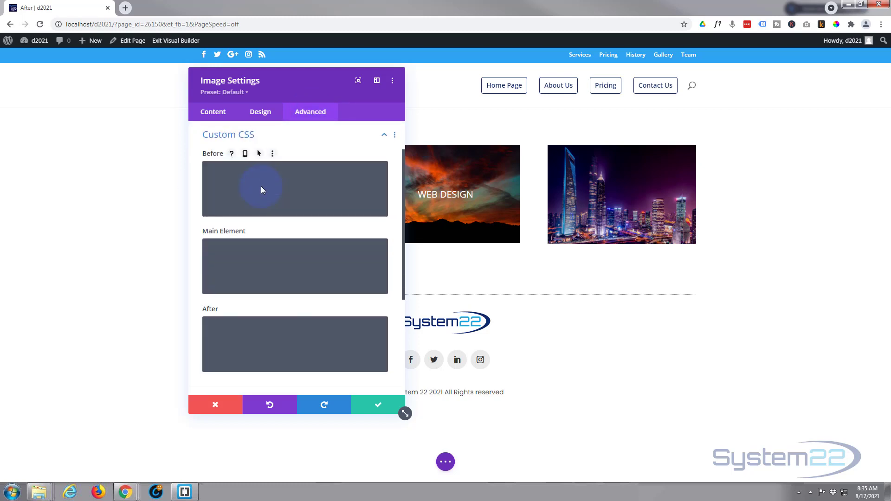
scroll(253, 223, "down", 1)
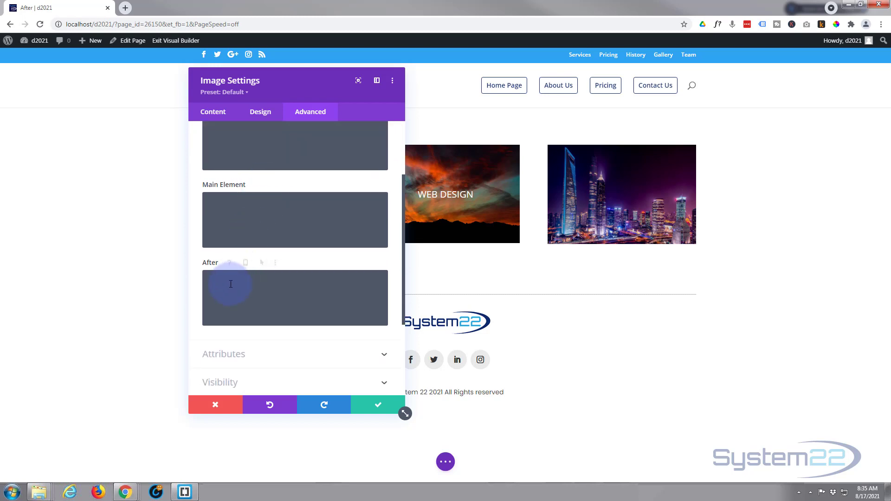
left_click(230, 281)
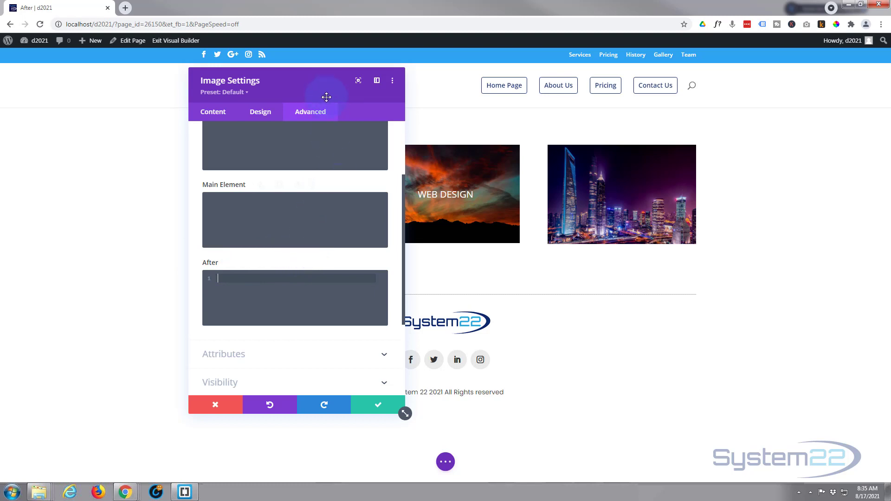
left_click_drag(327, 97, 446, 78)
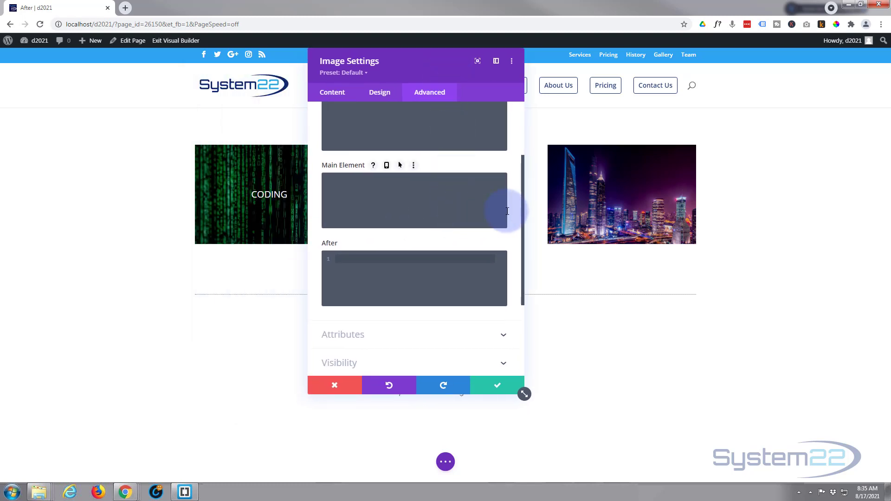
Enter the declaration content: "CITY LIFE"; in the skyline image's After CSS.
scroll(518, 209, "down", 1)
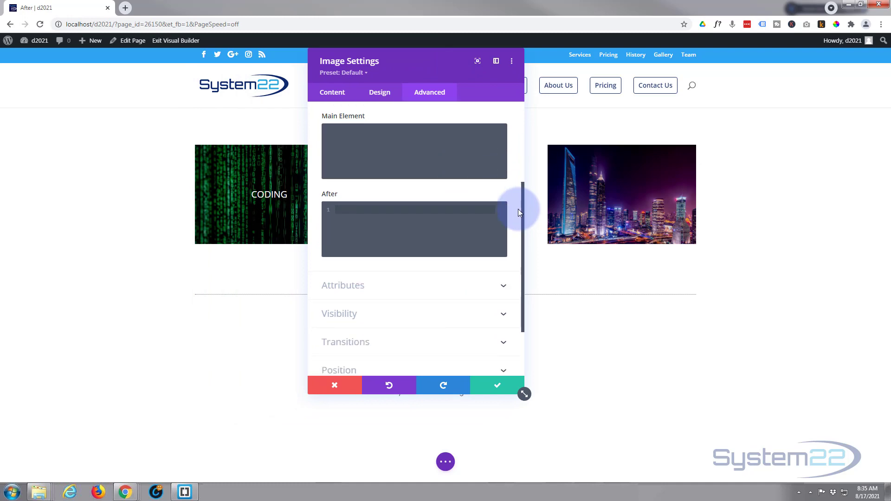
scroll(519, 209, "down", 1)
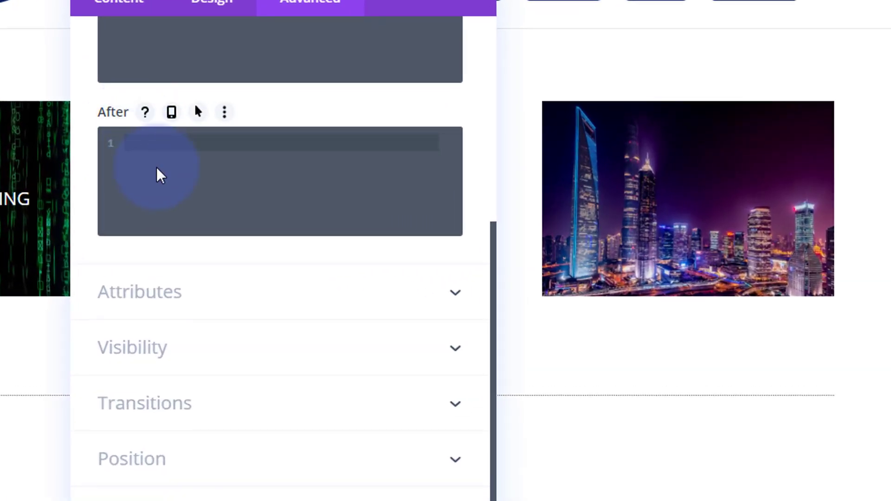
left_click(139, 140)
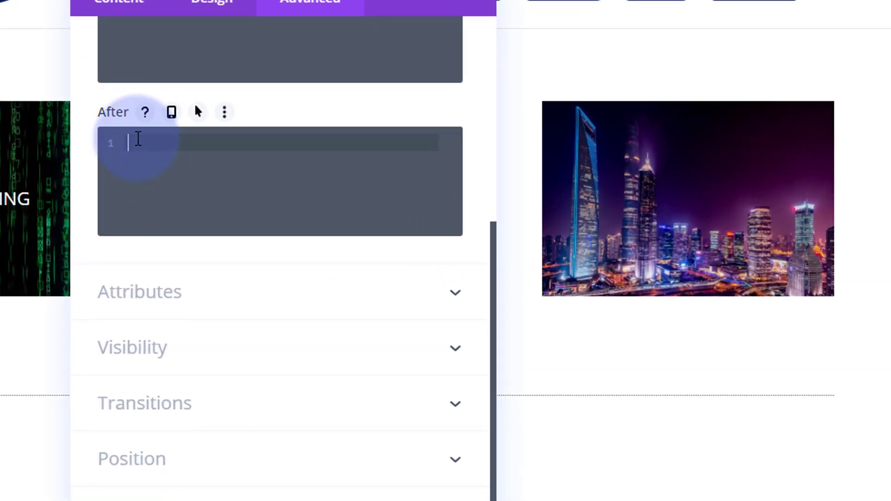
type("content")
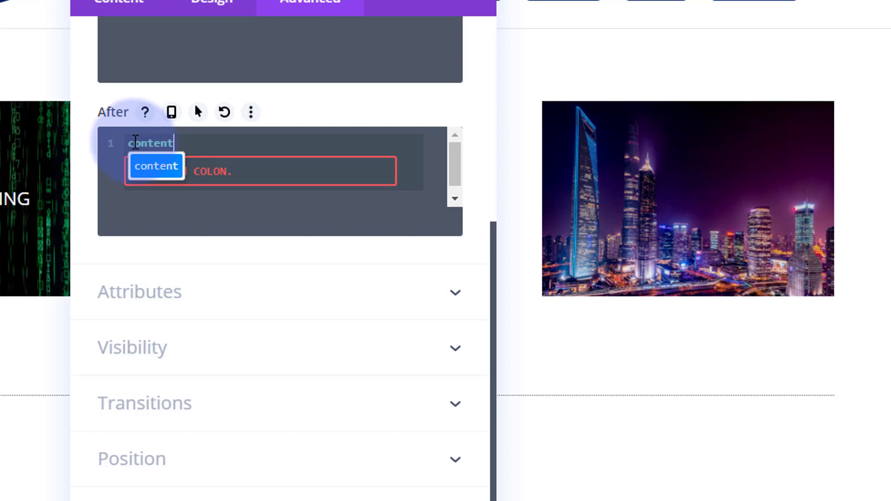
type(":")
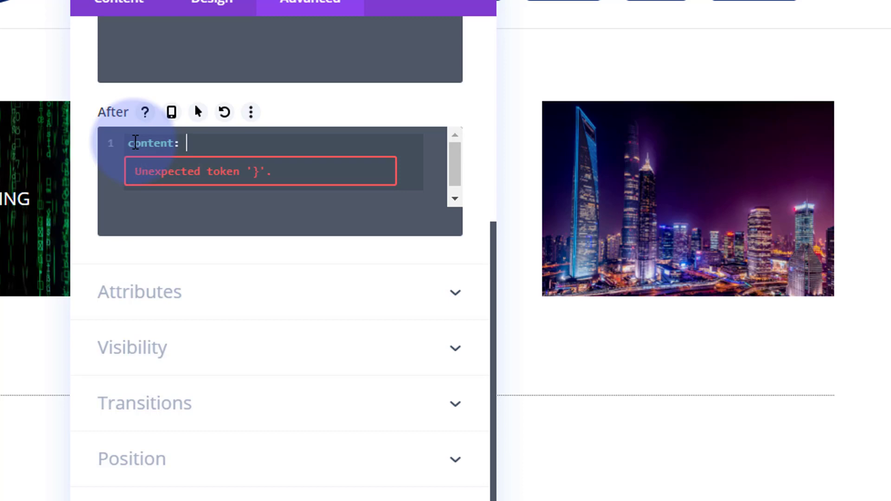
type(" \"")
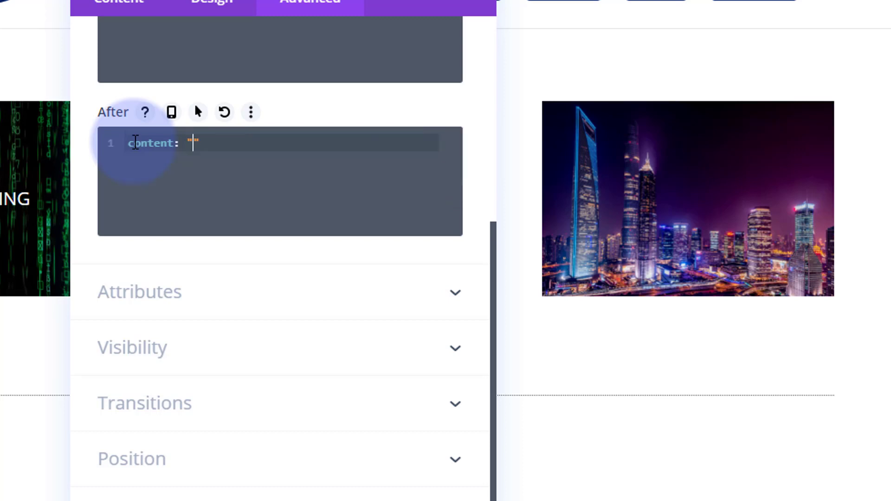
type("CITY LIFE")
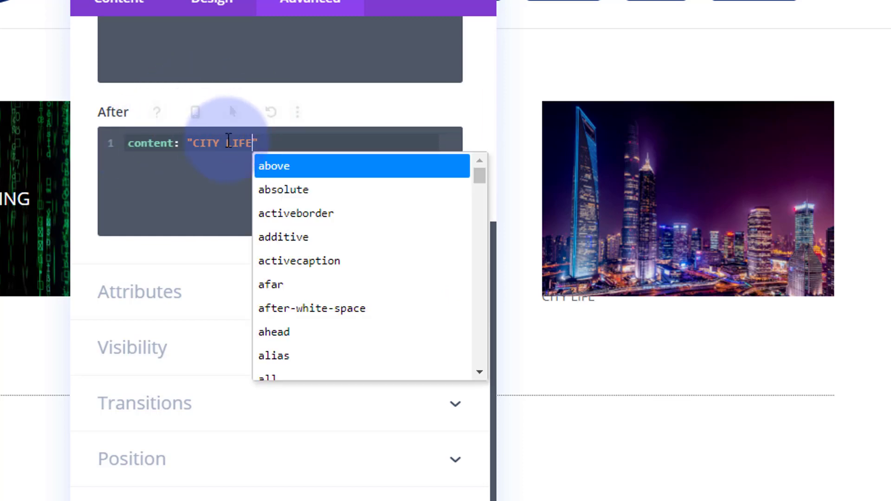
left_click(299, 141)
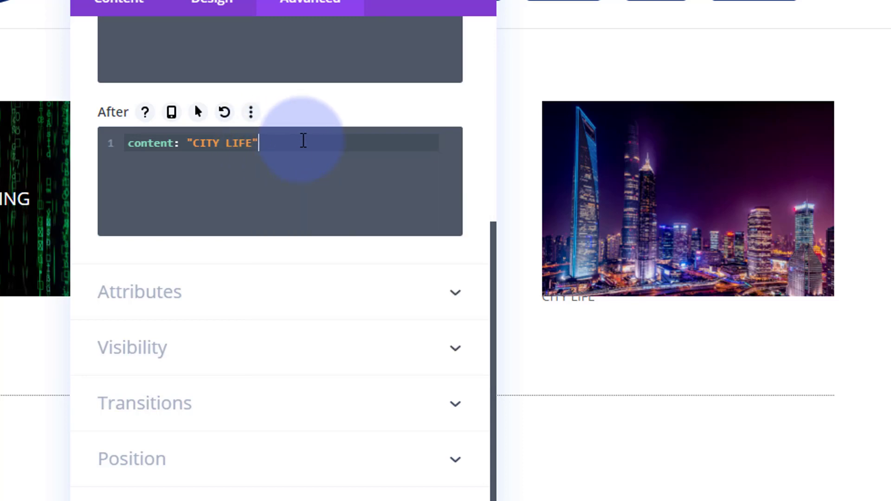
type(";")
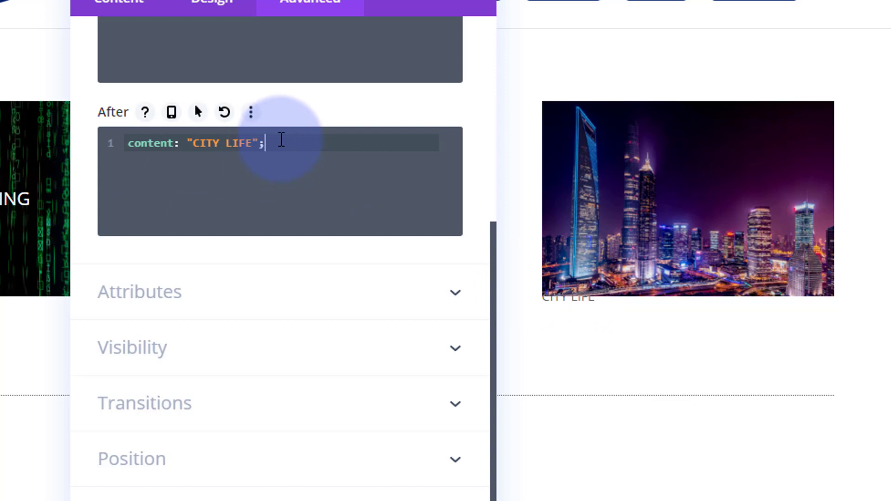
Add position:absolute; as the second line of the After CSS and start a third line.
key("Return")
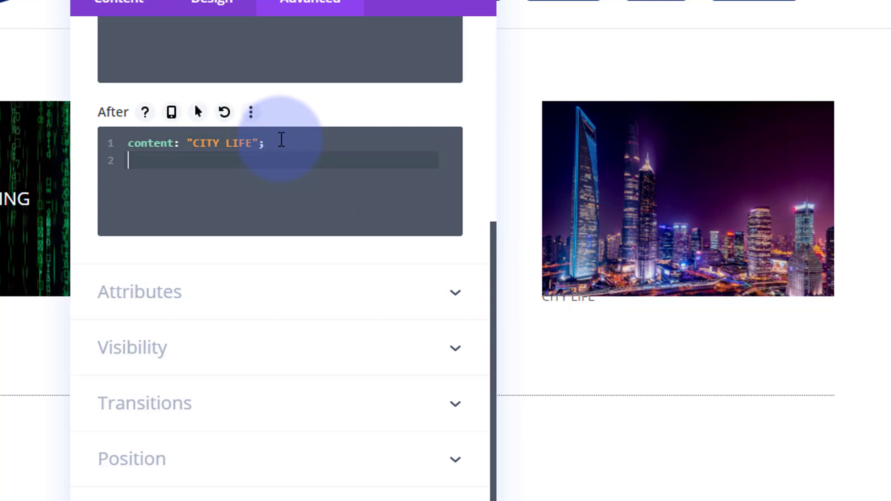
type("positi")
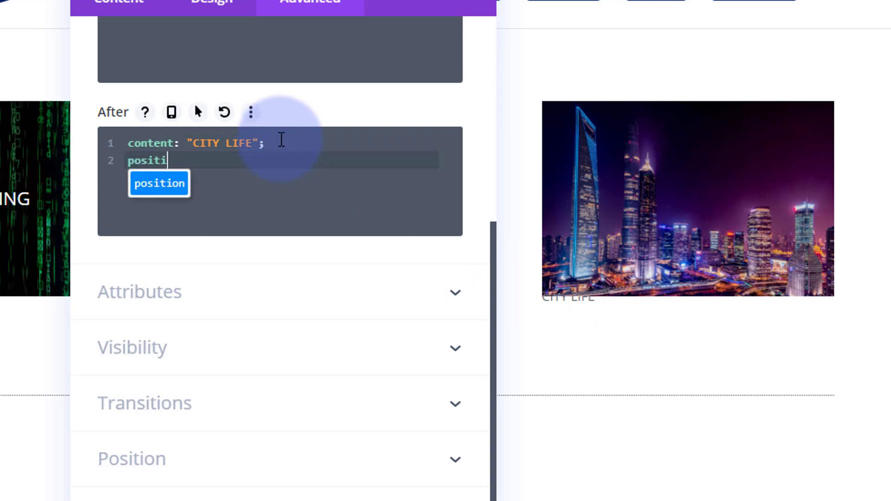
type("on:")
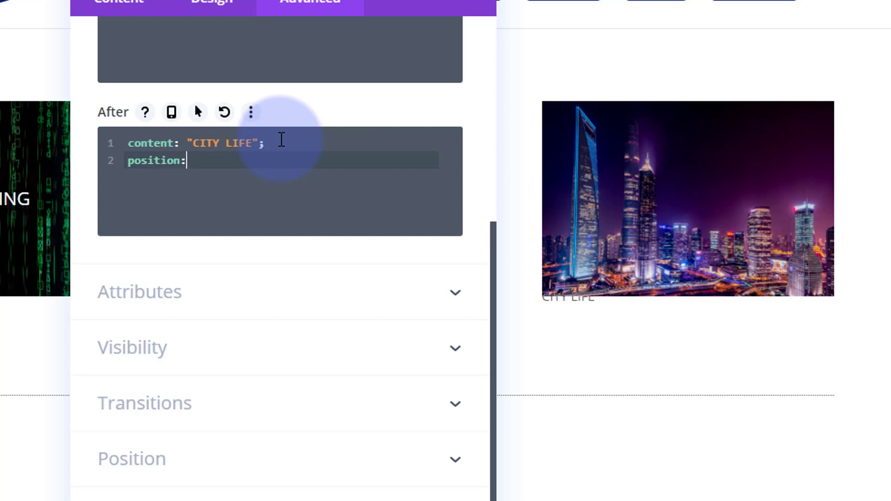
type("absolute")
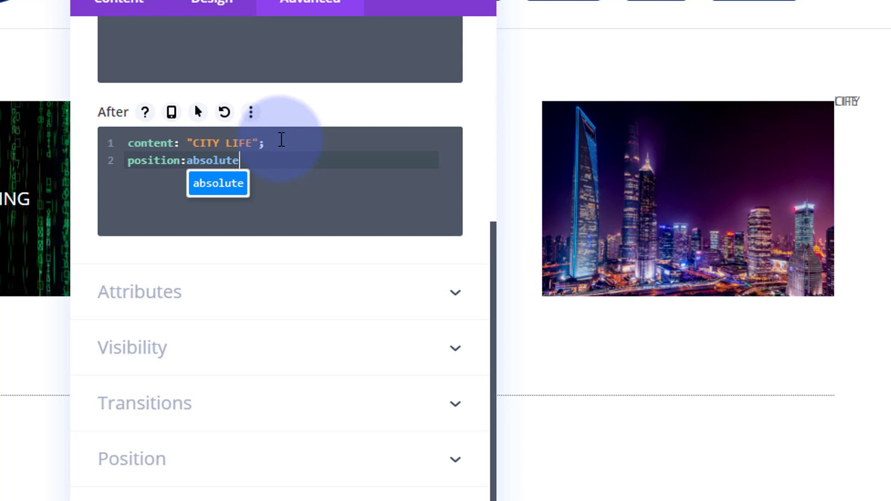
type(";")
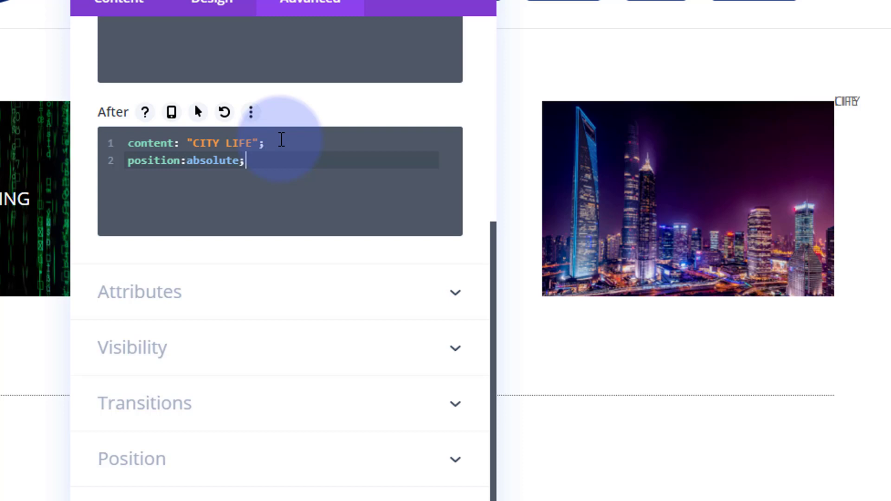
key("Return")
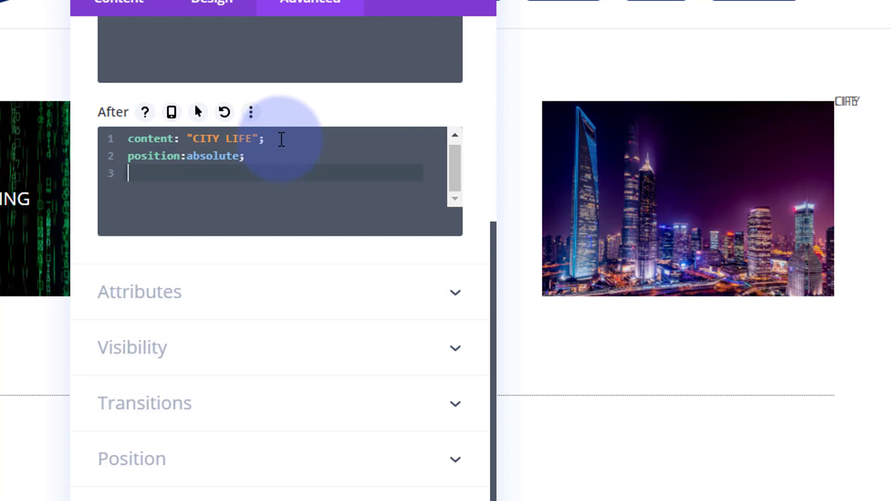
Add color:#fff; as the third line of the skyline image's After CSS and start a fourth line.
type("color:#fff")
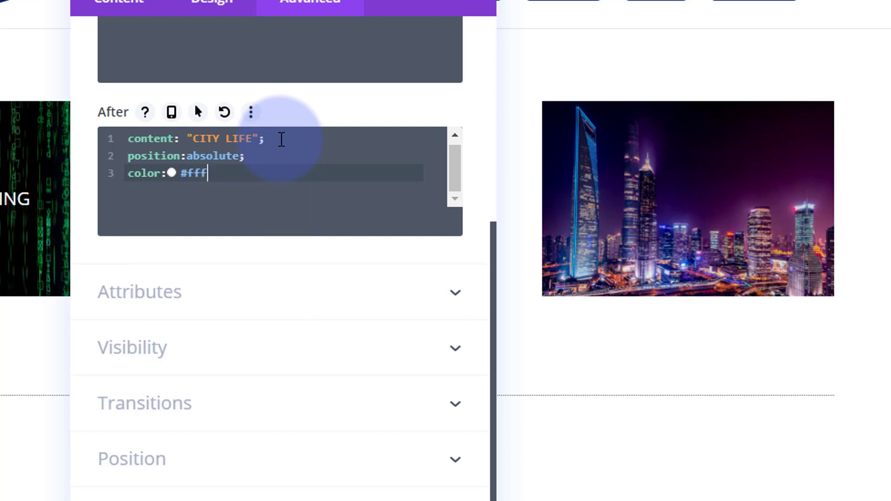
type(";")
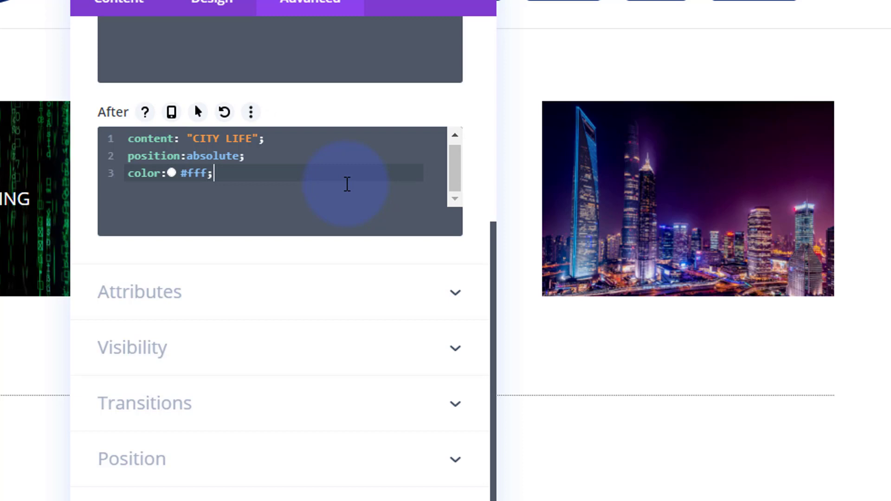
key("Return")
Add top:50%; and left:50%; as lines four and five of the After CSS and start a sixth line.
type("top")
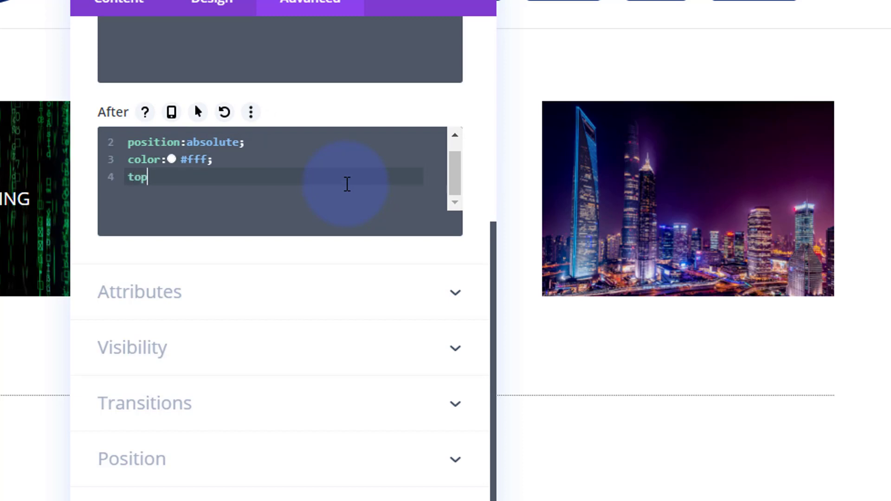
type(":50%;")
key("Return")
type("left")
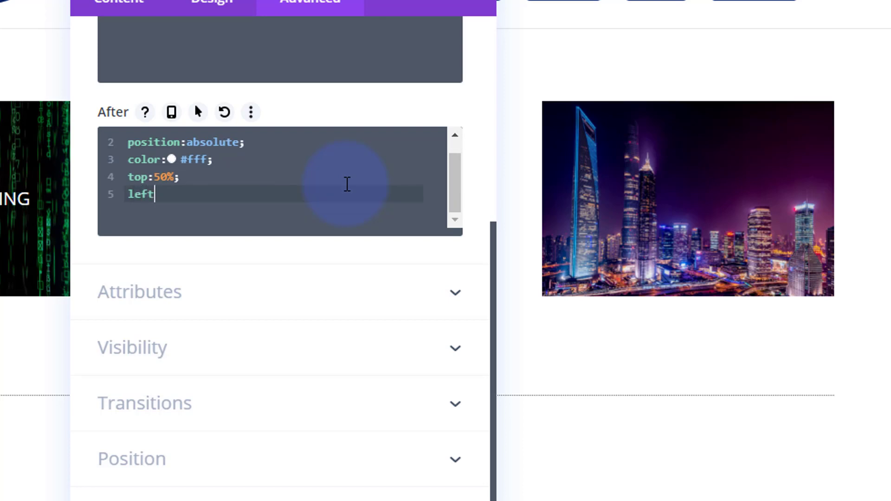
type(":50%")
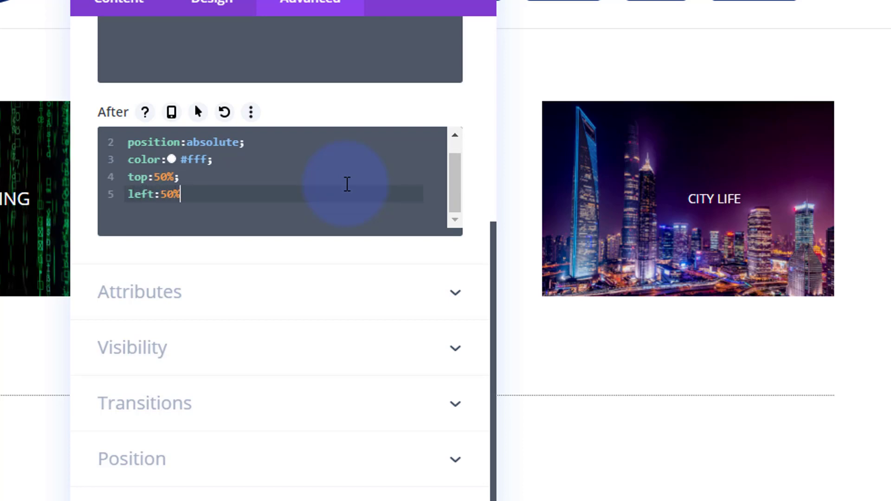
type(";")
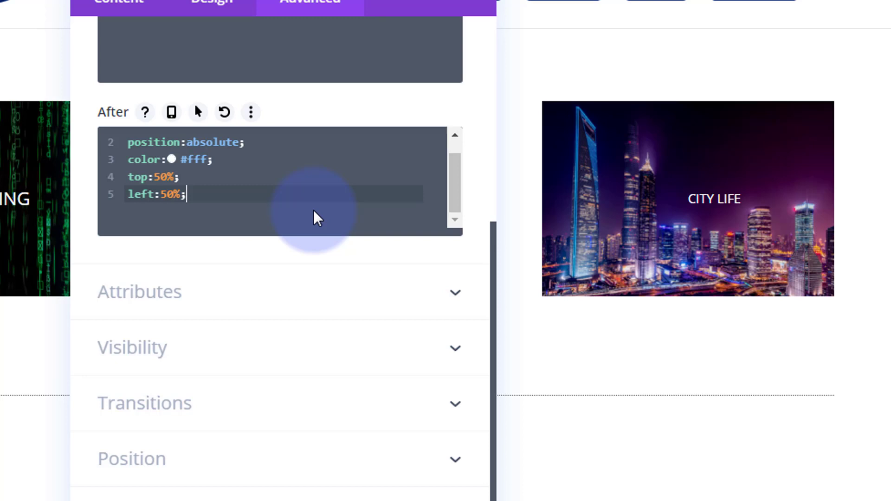
key("Return")
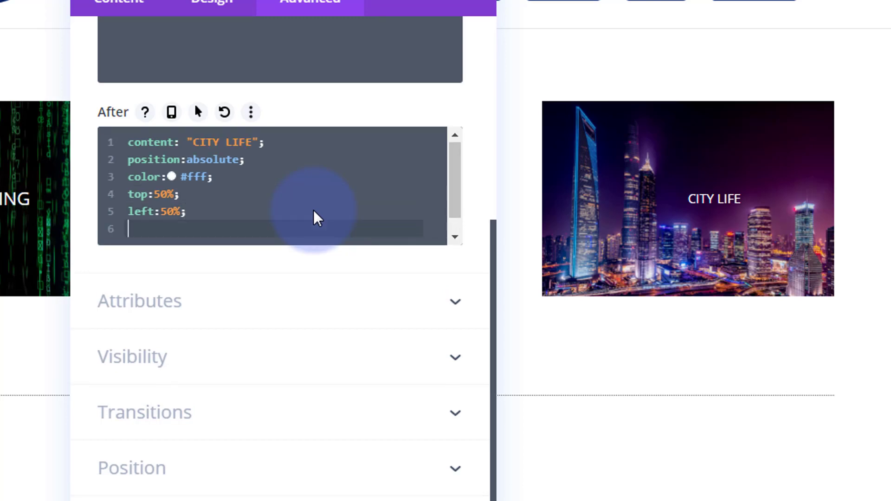
Add transform:translate(-50%,-50%); as the sixth line of the After CSS and start a seventh line.
type("tra")
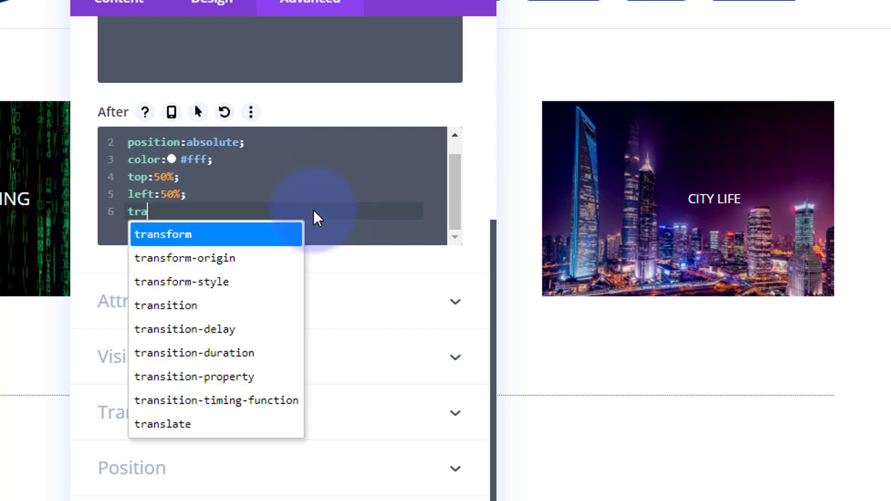
type("nsform")
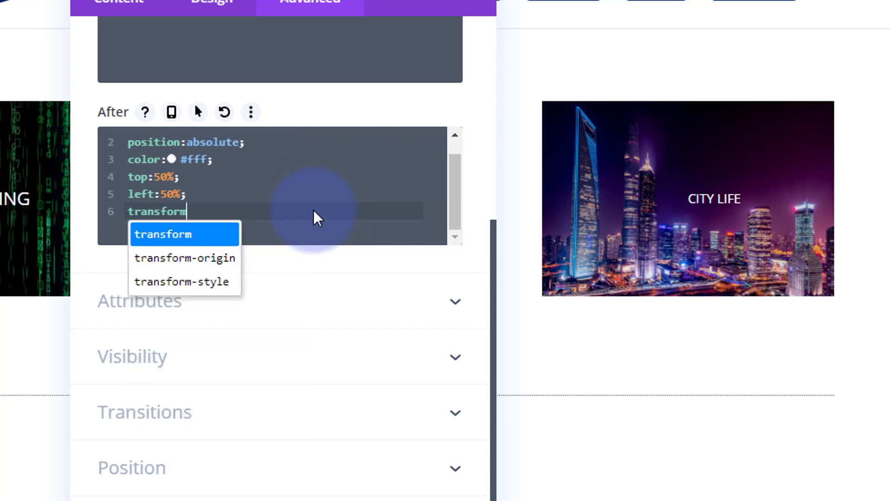
type(":tr")
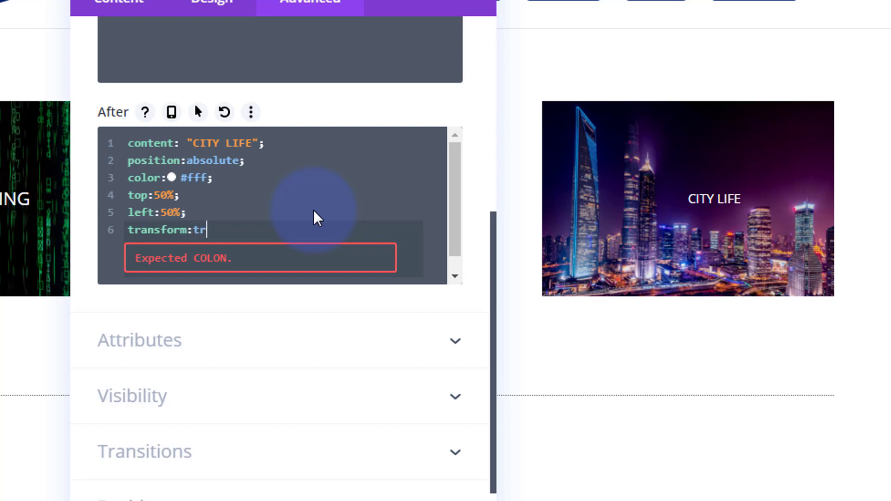
type("anslate")
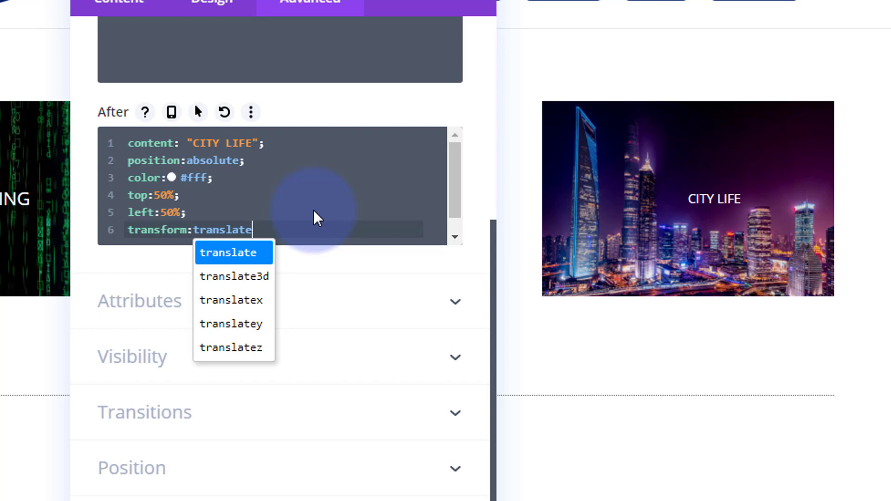
type("(")
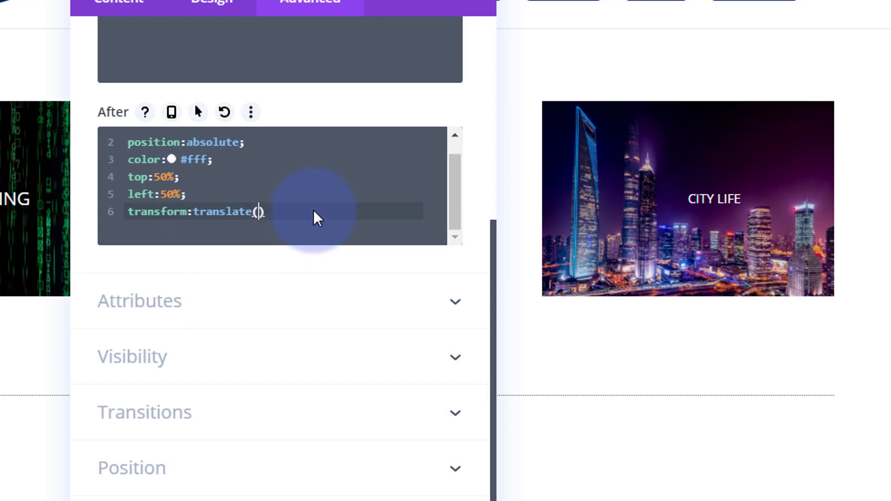
type("-50%")
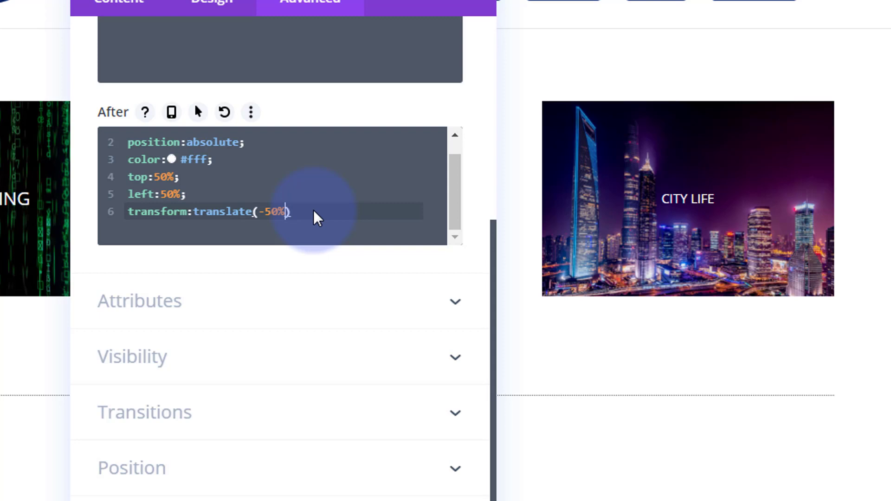
type(",")
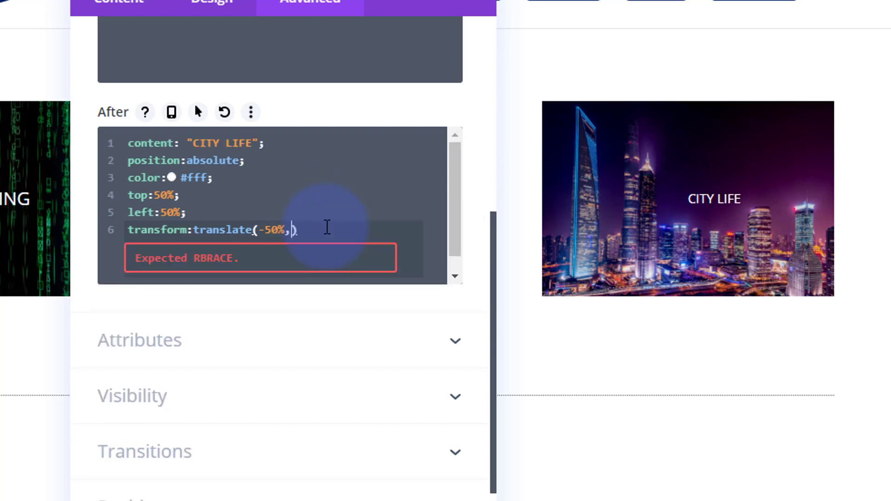
type("-50")
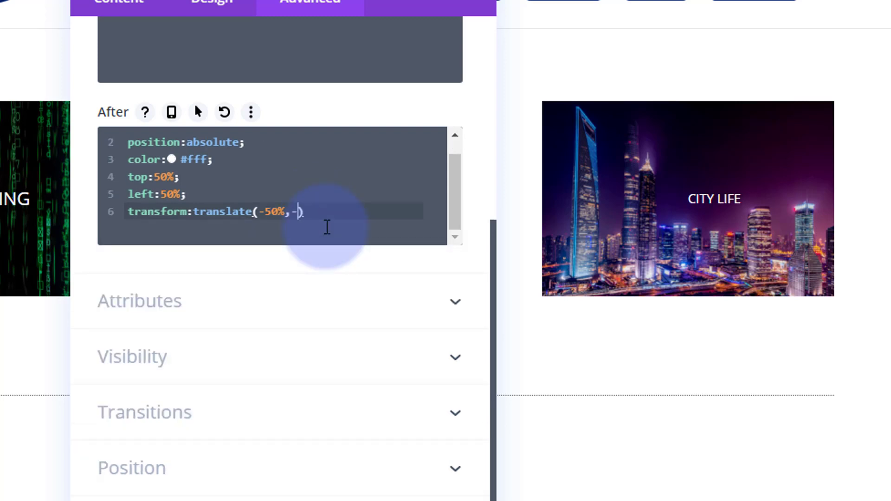
type("%")
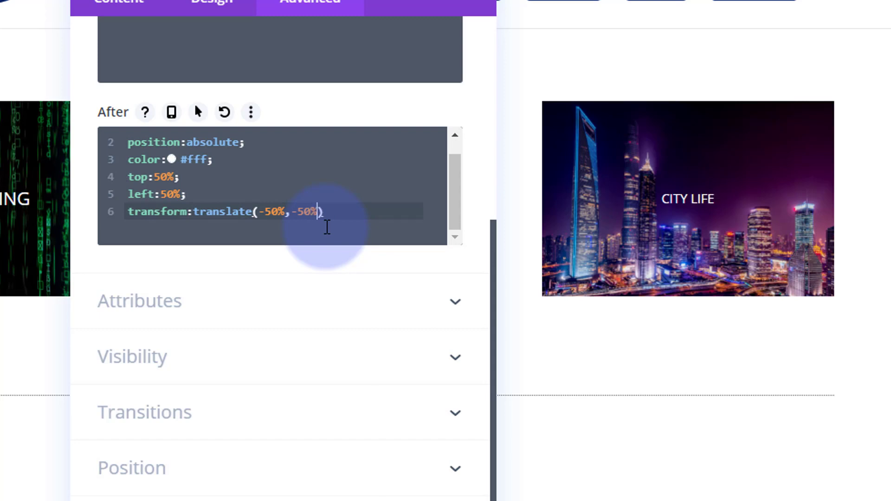
left_click(332, 214)
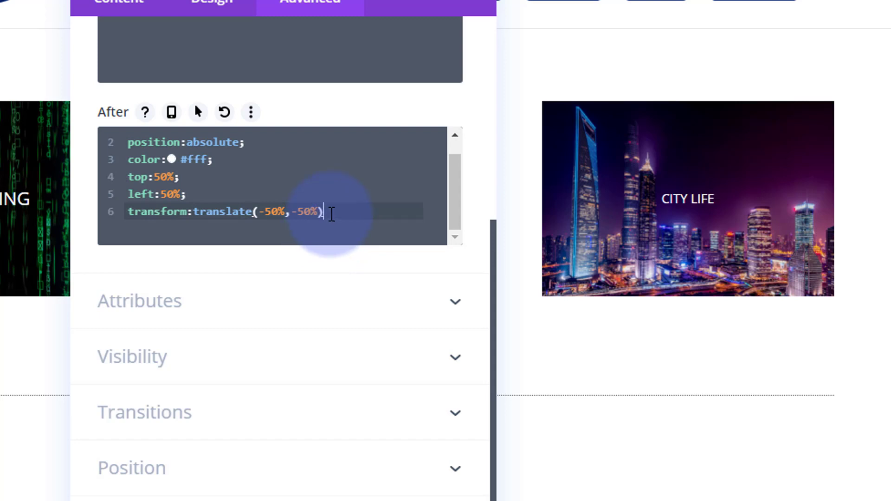
type(";")
key("Return")
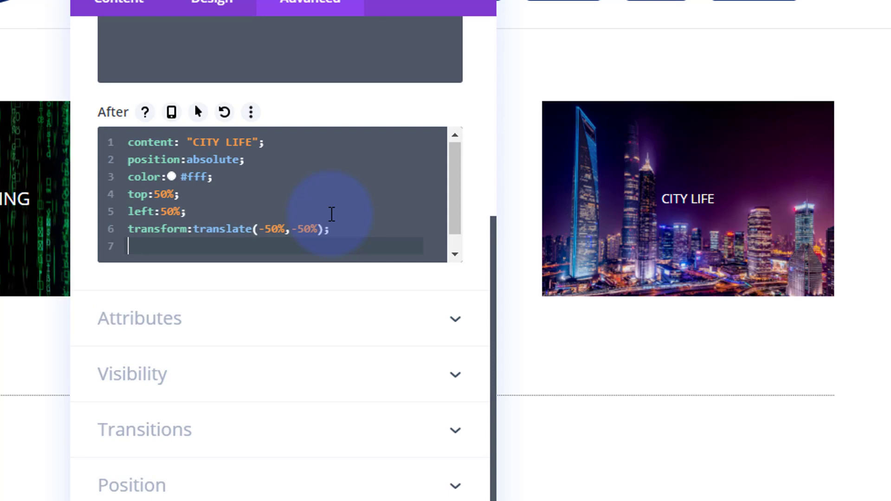
Add font-size:20px; as the seventh line of the After CSS to enlarge the CITY LIFE text.
type("fon")
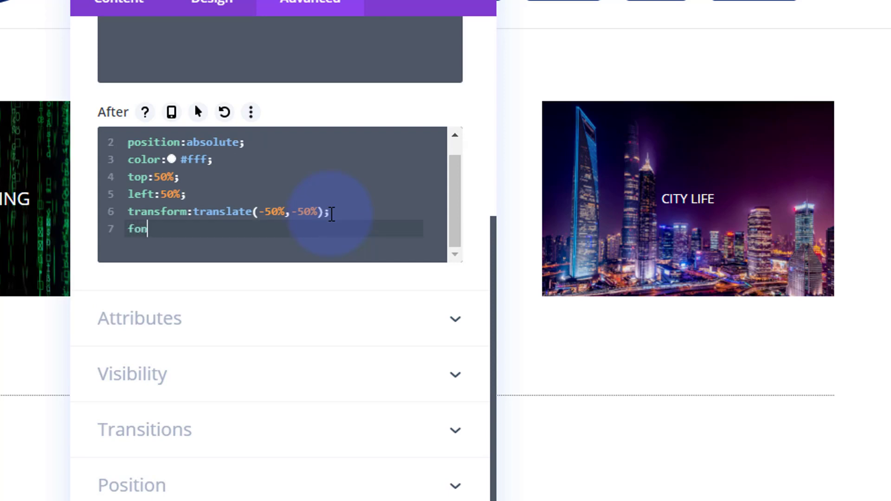
type("t-siz")
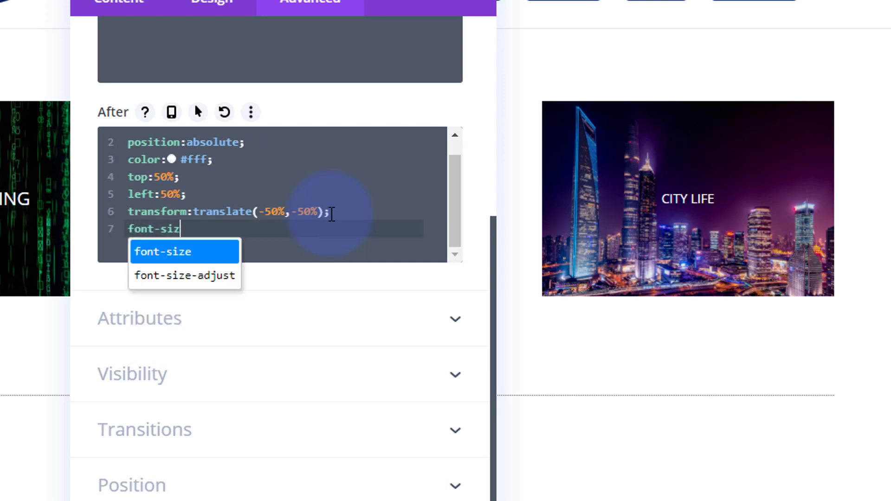
type("e:20")
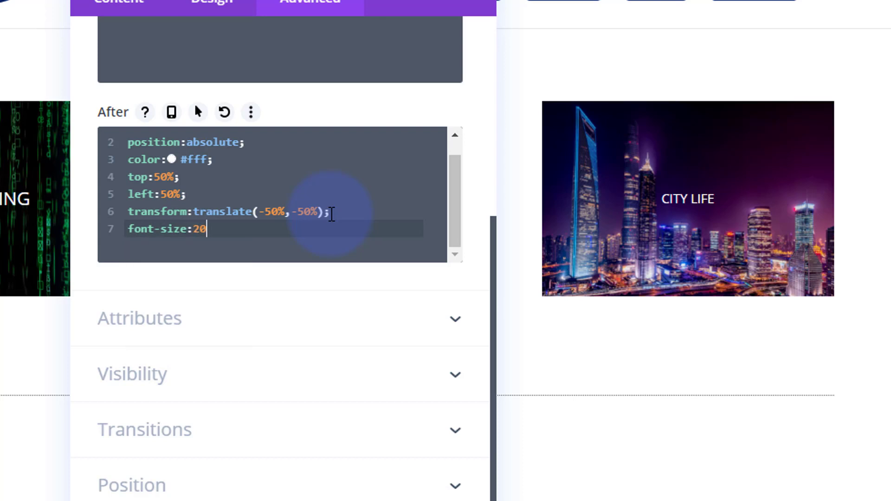
type("px")
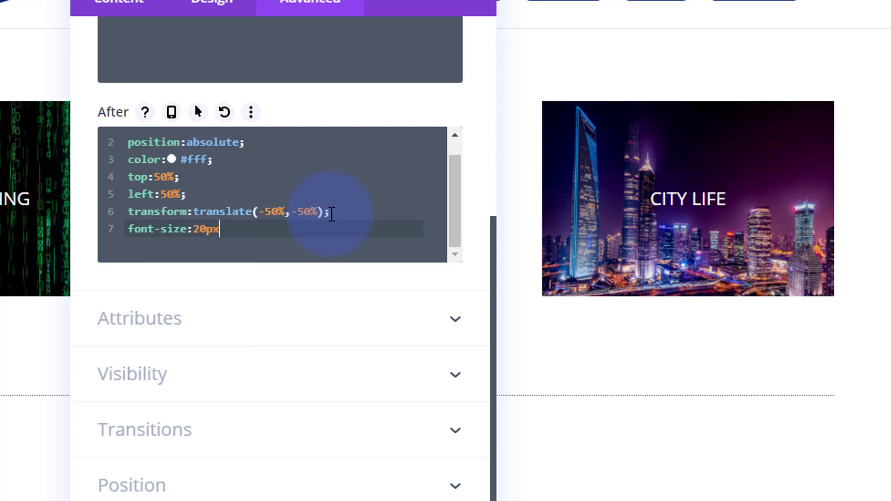
type(";")
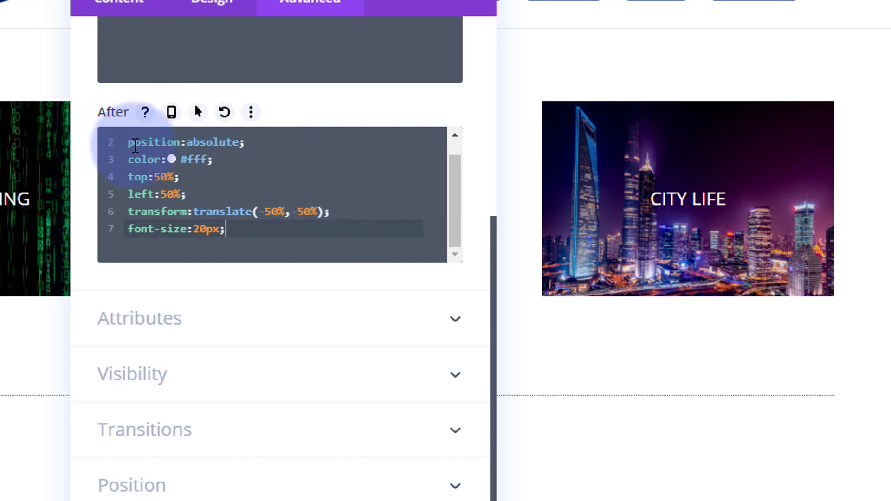
Clear the skyline image's title text in its attributes and save the image module's settings.
scroll(358, 270, "up", 2)
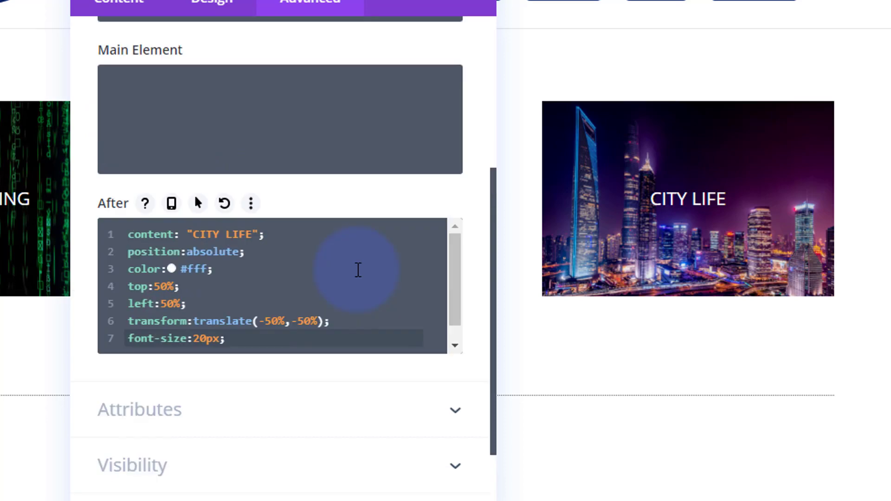
scroll(358, 269, "down", 1)
scroll(482, 309, "down", 3)
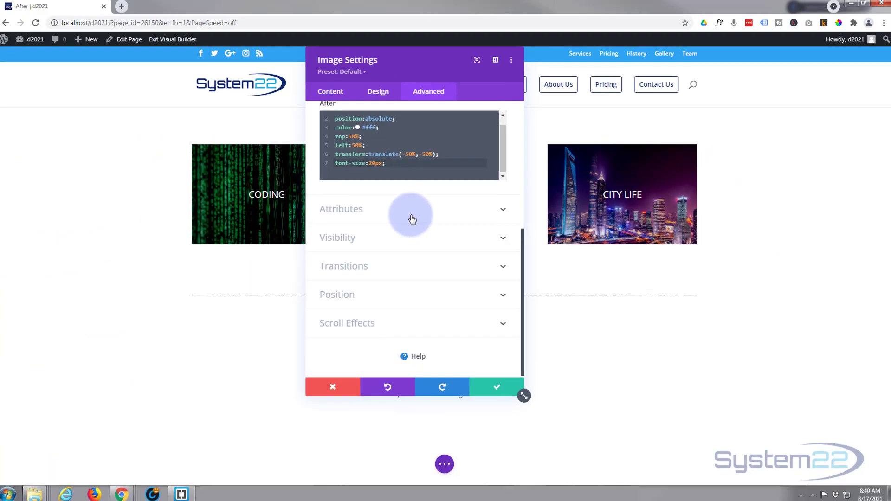
left_click(326, 238)
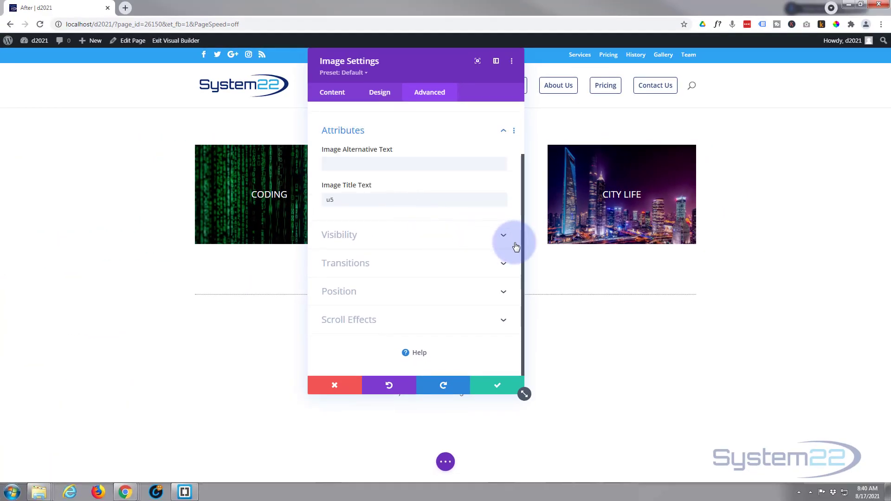
mouse_move(583, 235)
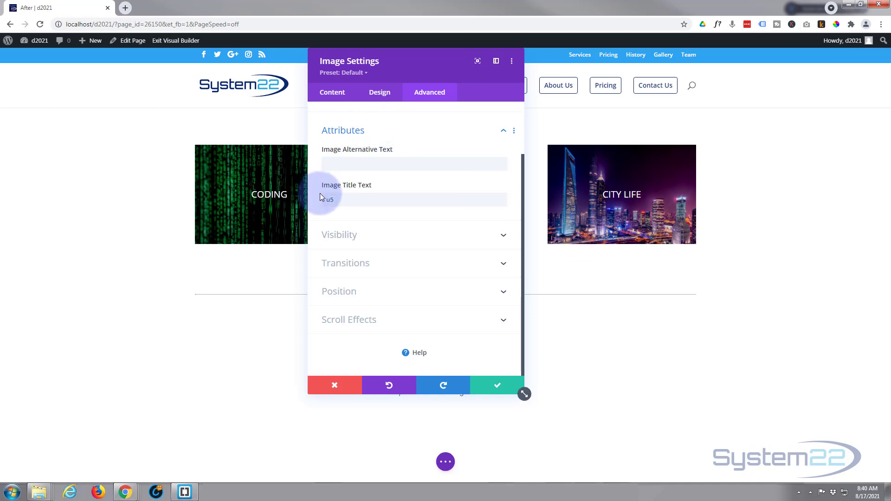
left_click(334, 200)
left_click_drag(335, 200, 319, 201)
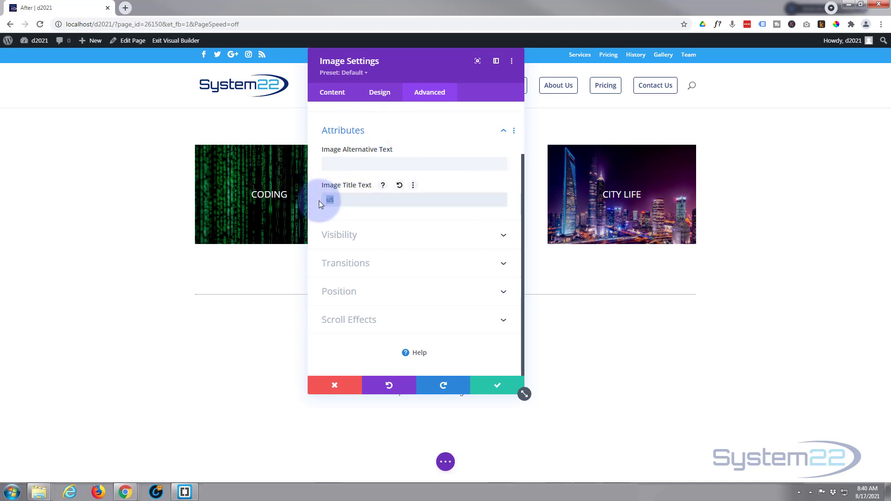
key("BackSpace")
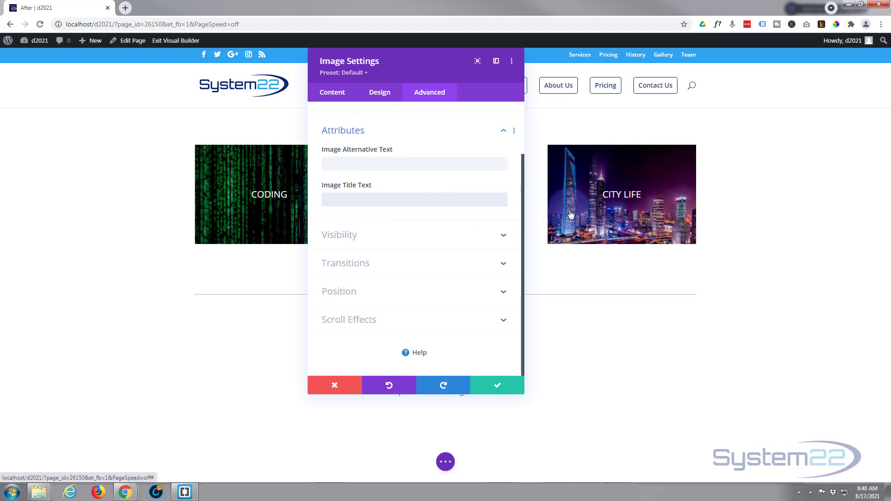
left_click(494, 387)
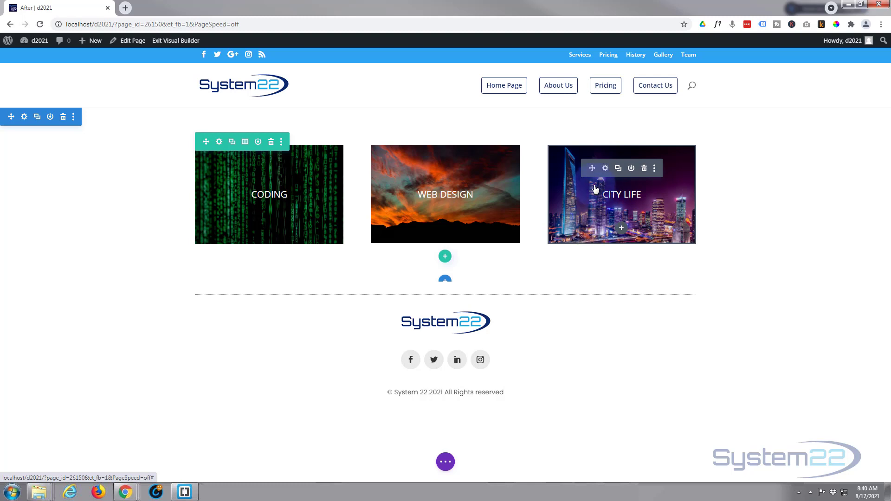
Set the blue city skyline reflected in water from the media library as the background image of the row's third column.
left_click(218, 144)
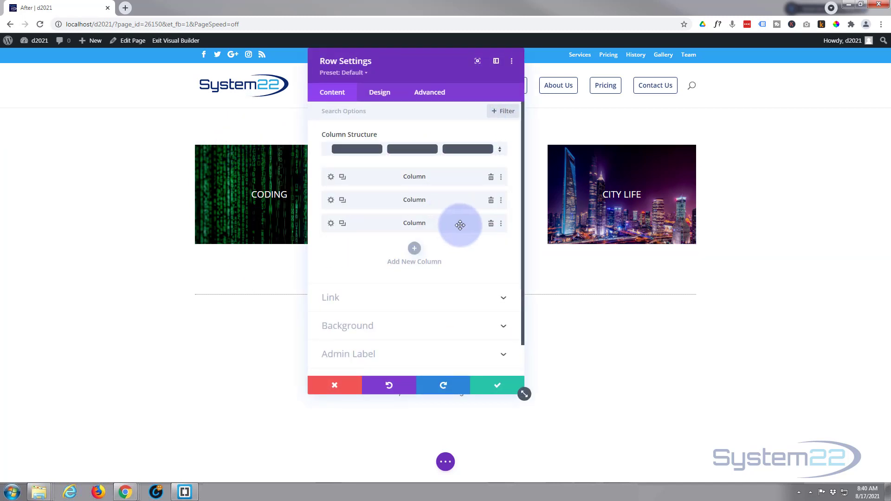
left_click(331, 224)
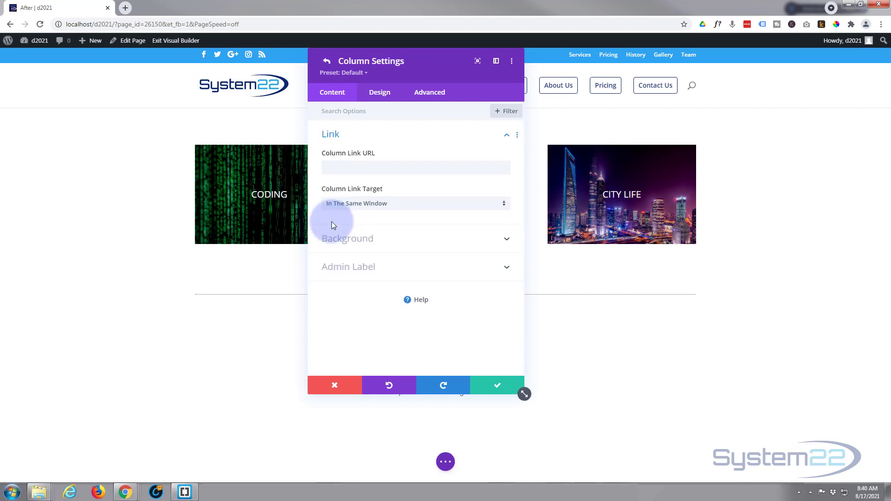
left_click(423, 240)
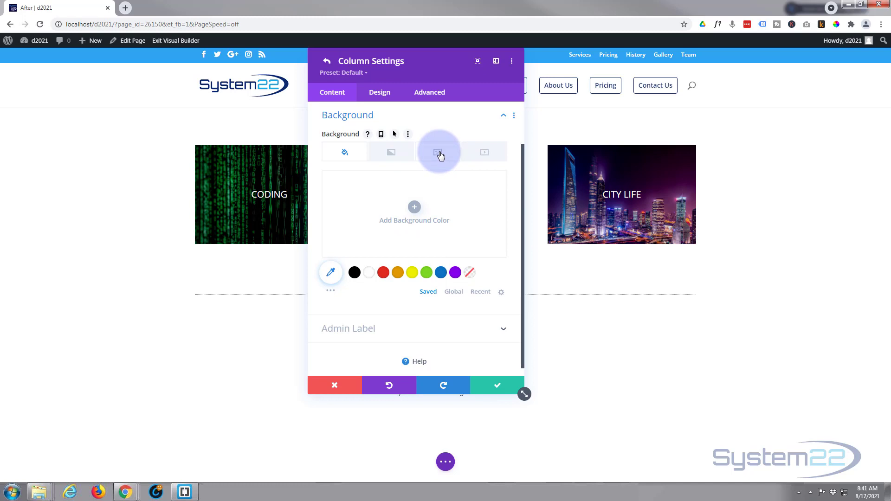
left_click(438, 154)
left_click(420, 210)
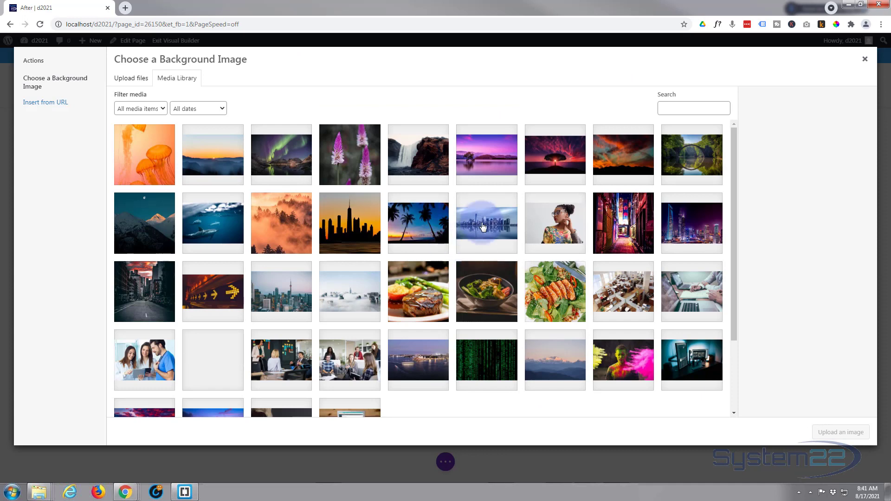
left_click(481, 215)
left_click(840, 436)
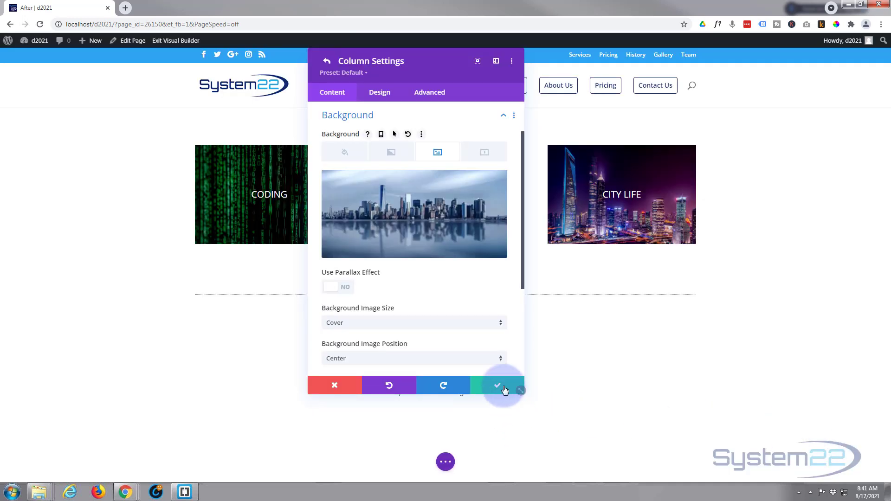
Keep the third column's background image options at their defaults and save both the column and row settings.
scroll(367, 285, "down", 2)
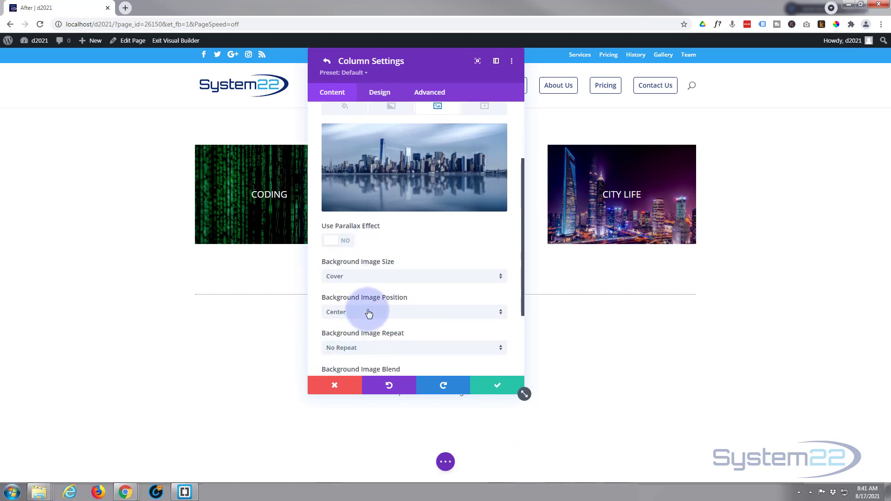
scroll(364, 347, "down", 4)
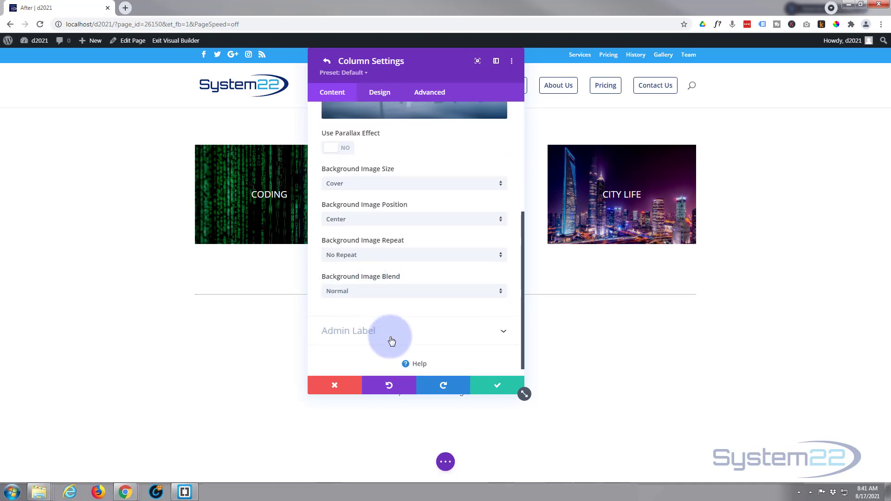
left_click(497, 385)
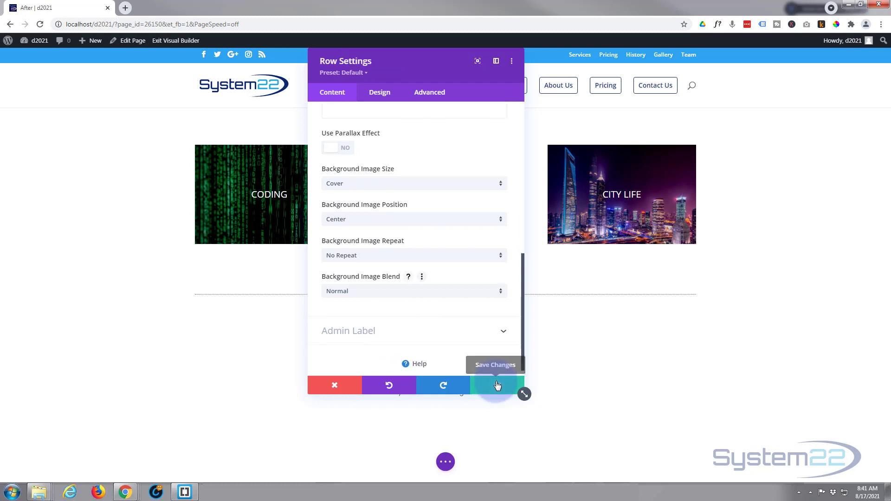
left_click(497, 386)
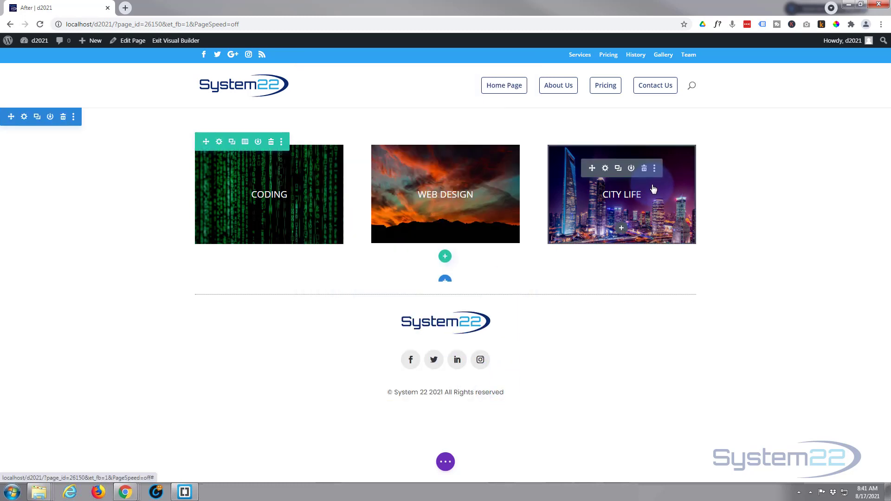
Set the CITY LIFE image's filter opacity to 0% for the hover state, leaving the desktop state at 100%.
left_click(605, 169)
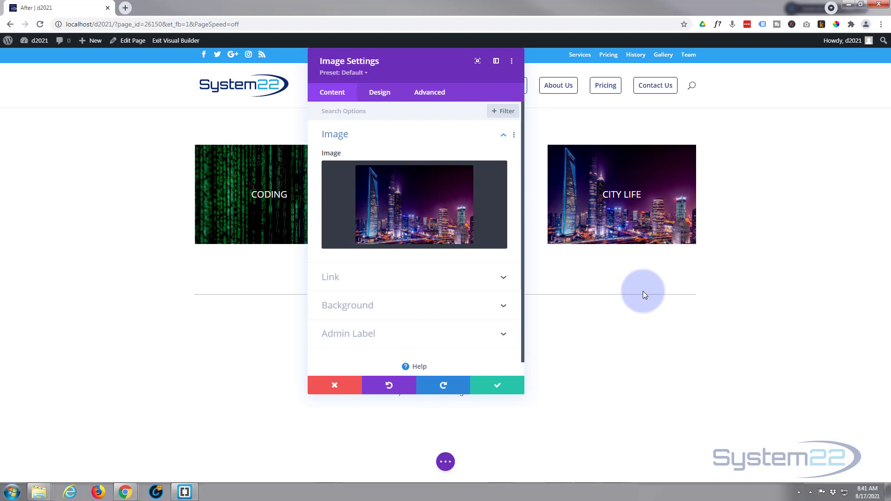
left_click(380, 94)
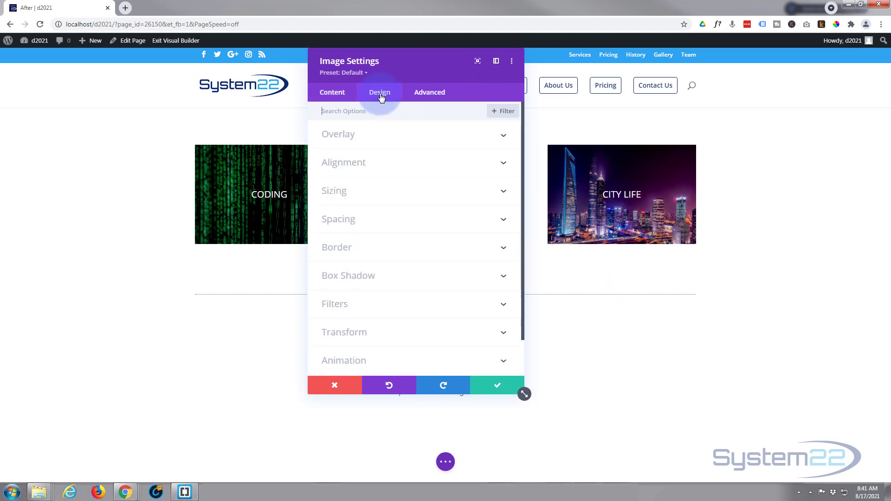
left_click(379, 302)
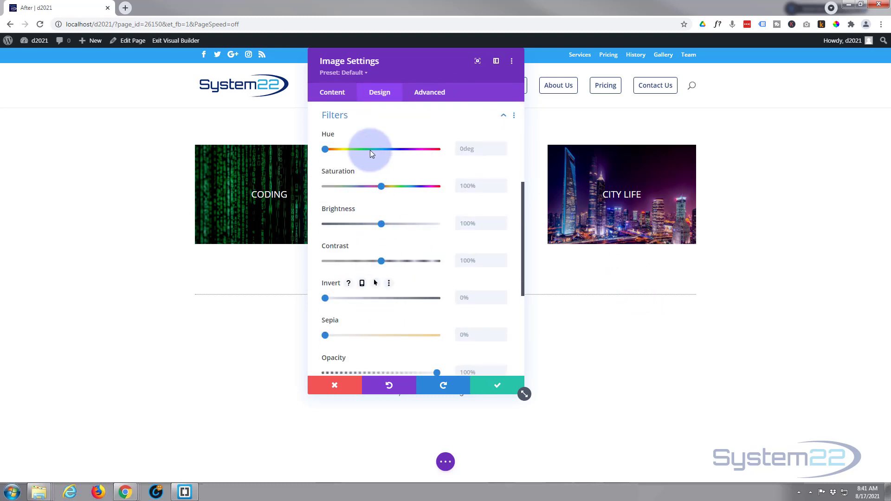
scroll(370, 149, "down", 2)
scroll(370, 154, "down", 1)
mouse_move(334, 221)
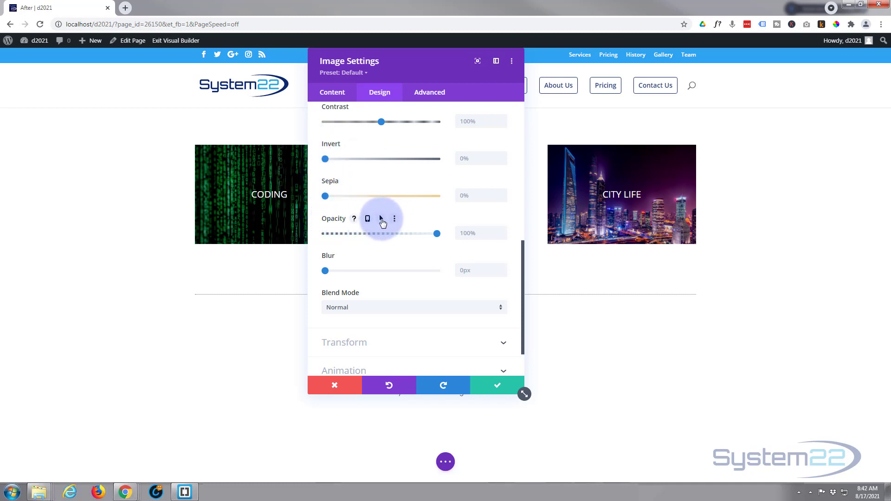
left_click(381, 220)
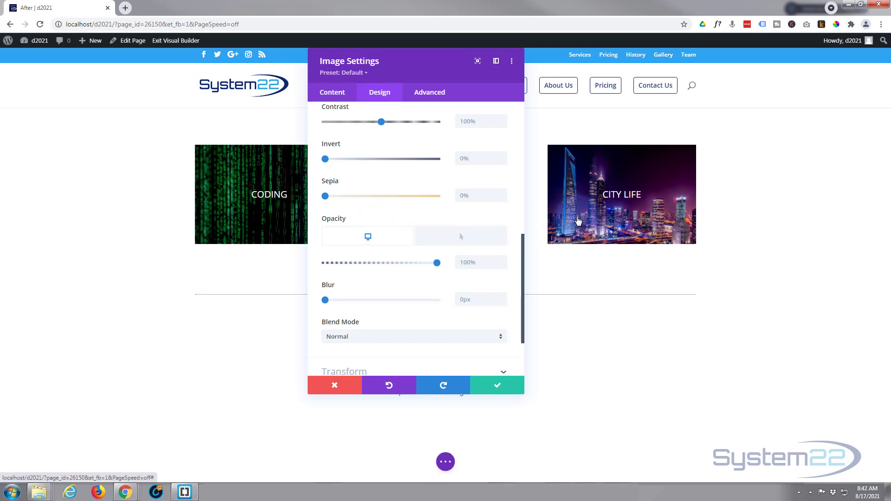
left_click_drag(578, 234, 580, 260)
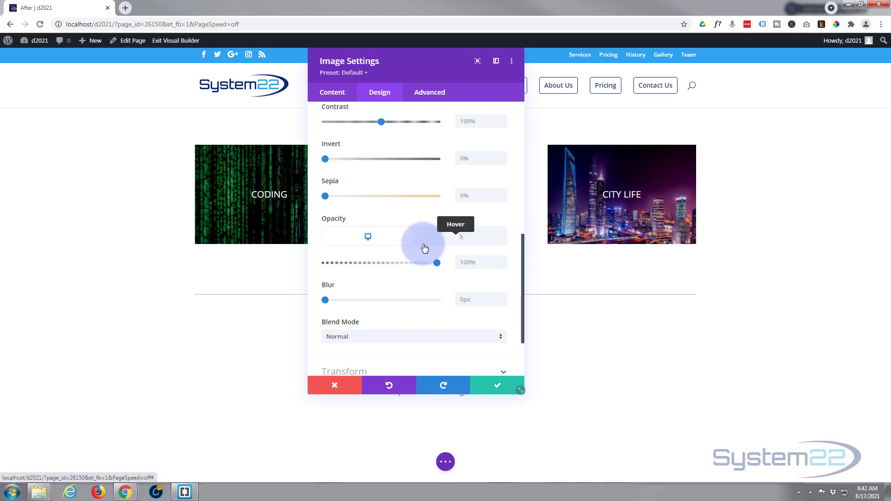
left_click(455, 239)
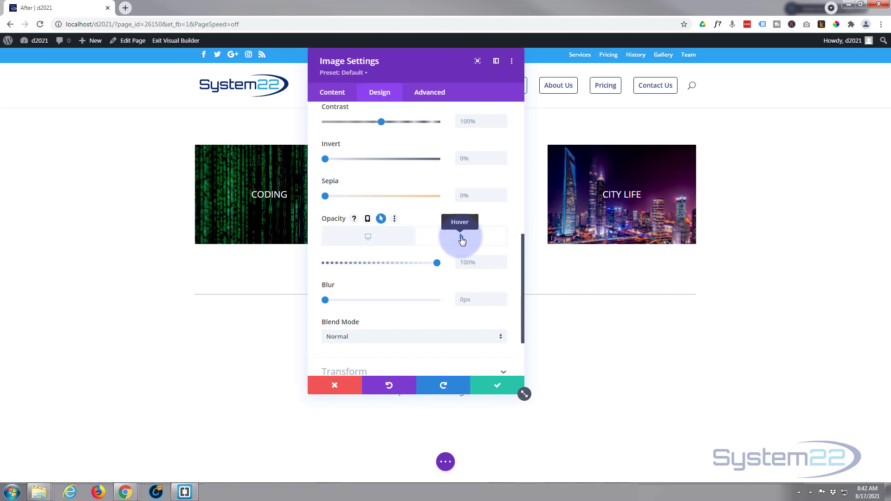
left_click_drag(437, 263, 308, 263)
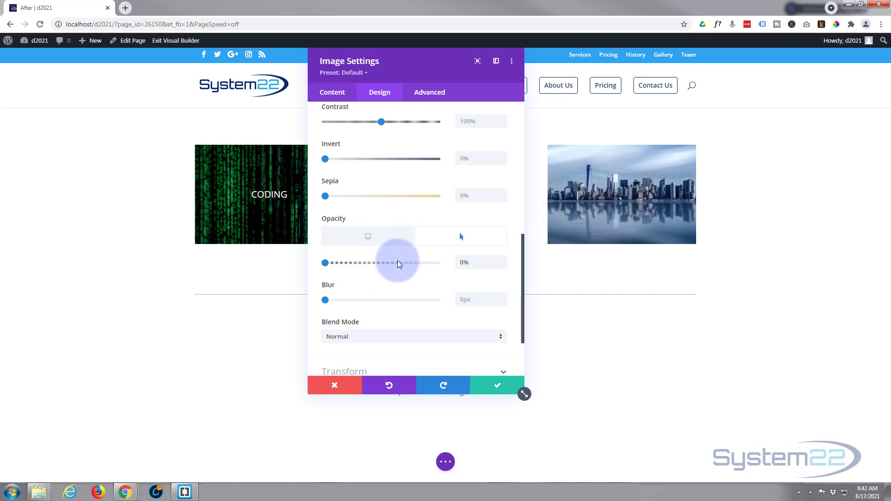
left_click(386, 241)
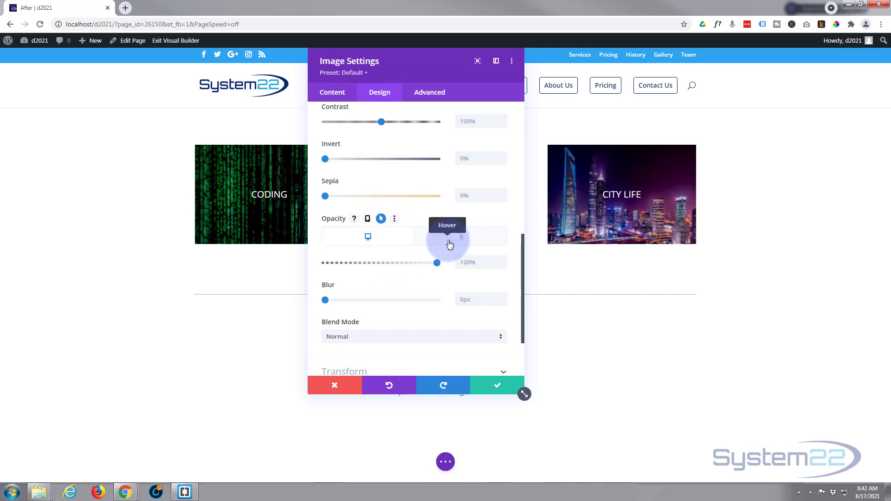
left_click(449, 244)
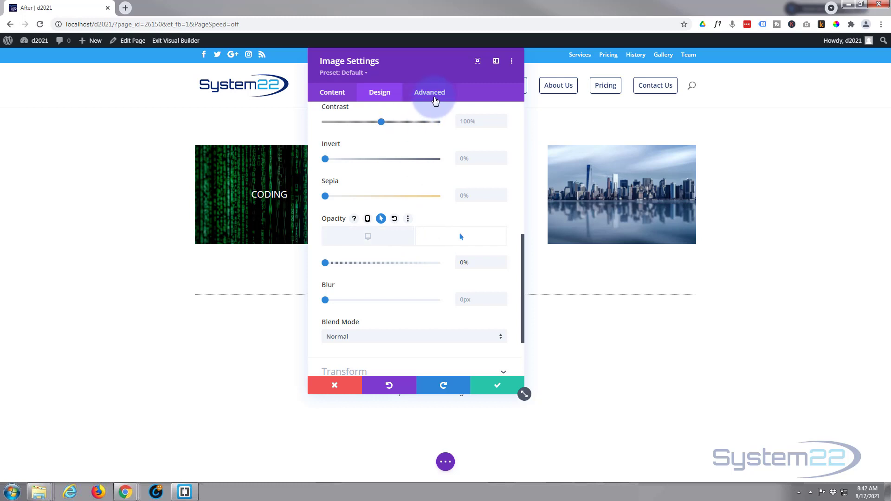
Set the CITY LIFE image's transition duration to 650ms and its speed curve to Ease-In-Out, and save the module.
left_click(435, 99)
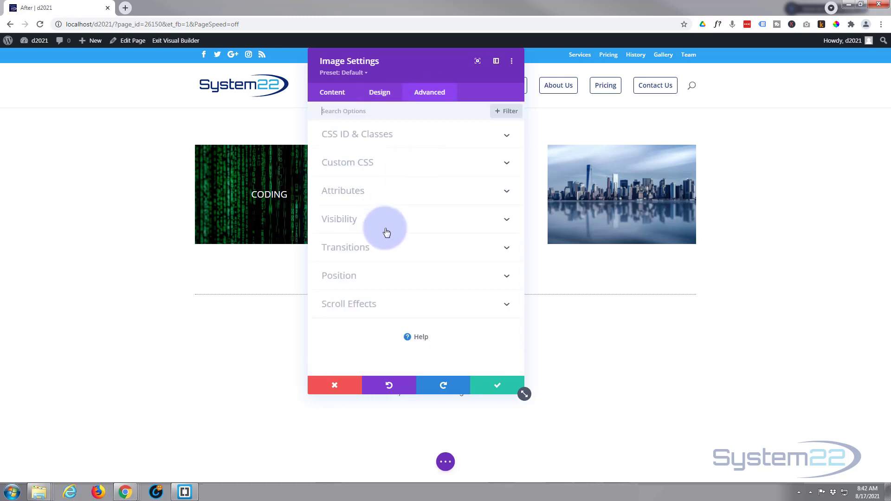
left_click(394, 247)
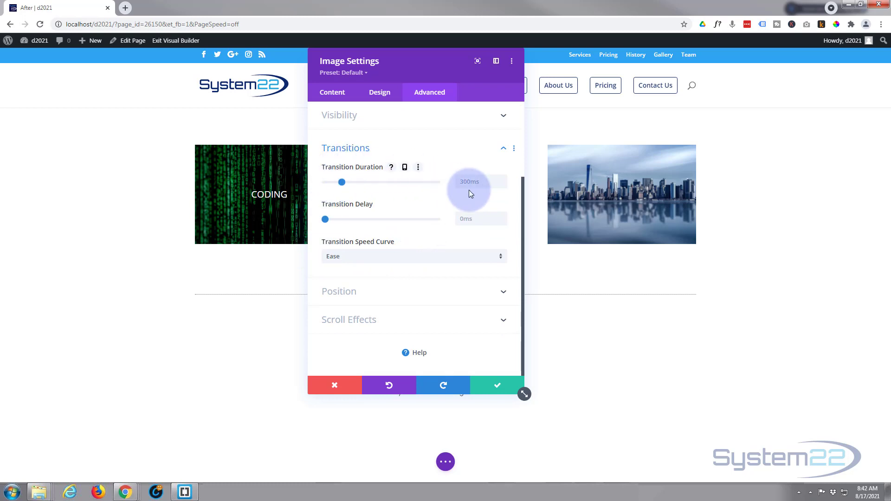
left_click_drag(342, 182, 356, 184)
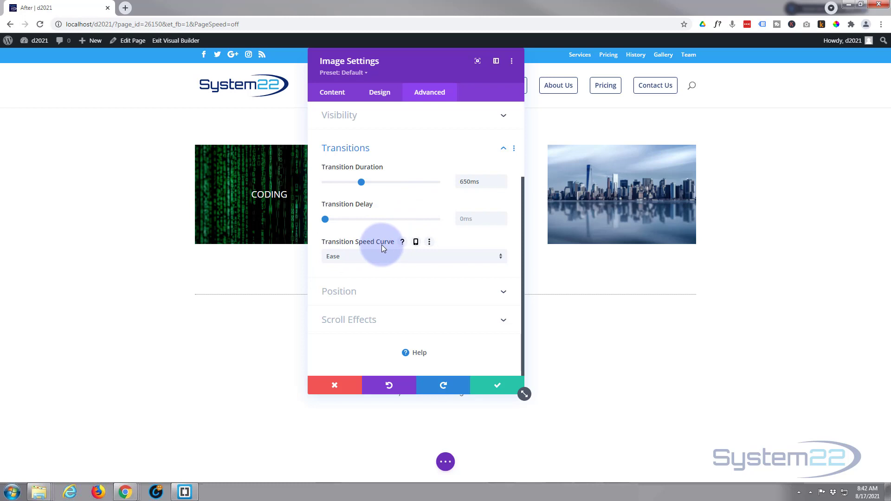
left_click(391, 257)
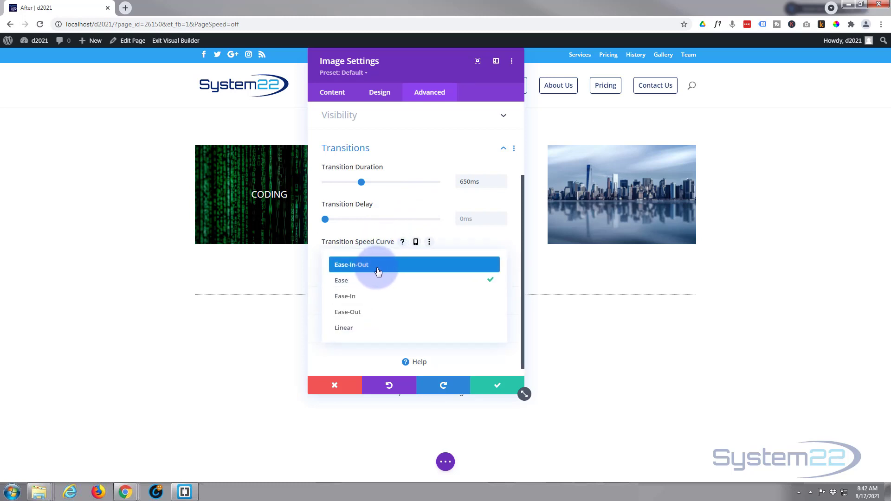
left_click(377, 268)
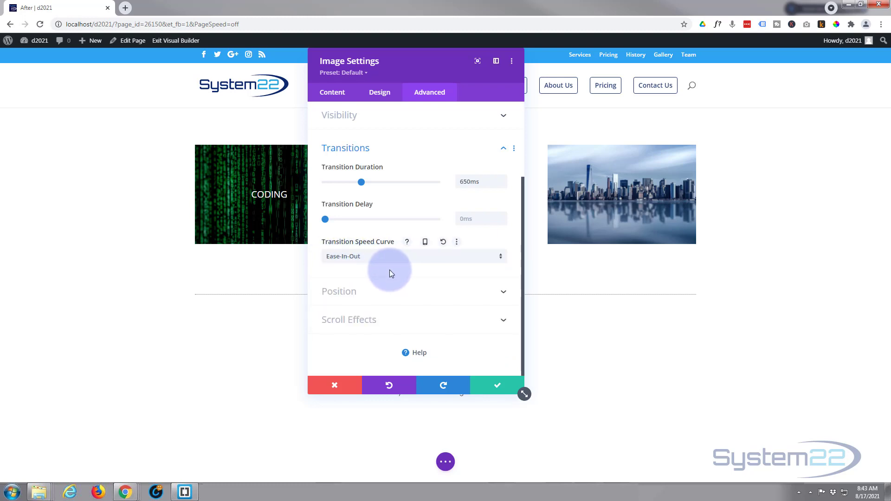
left_click(494, 389)
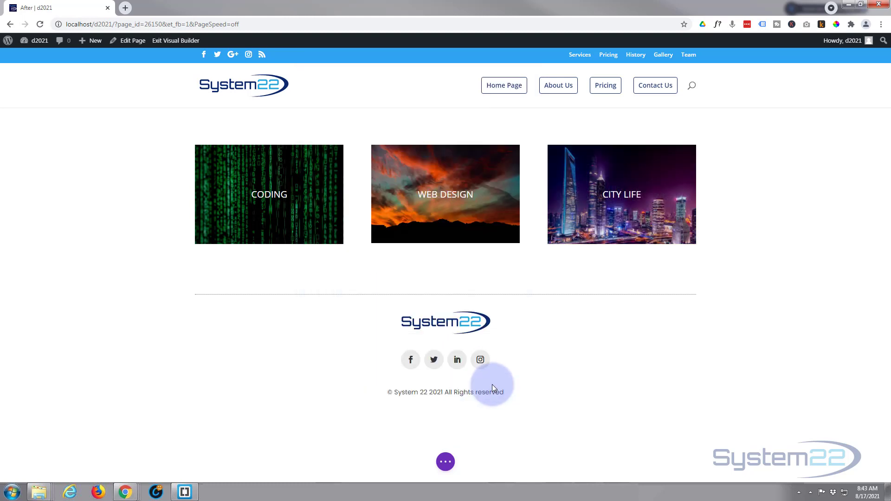
Save the page as a draft and exit the Visual Builder to the front end.
left_click(444, 462)
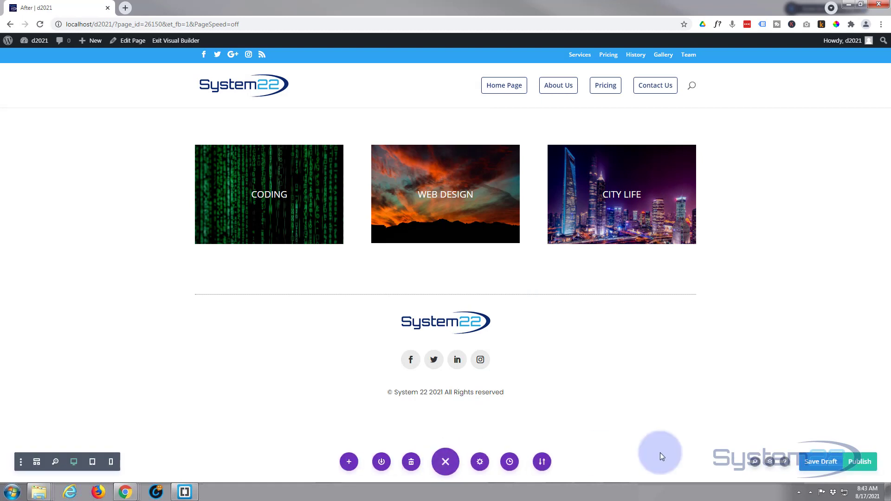
left_click(825, 465)
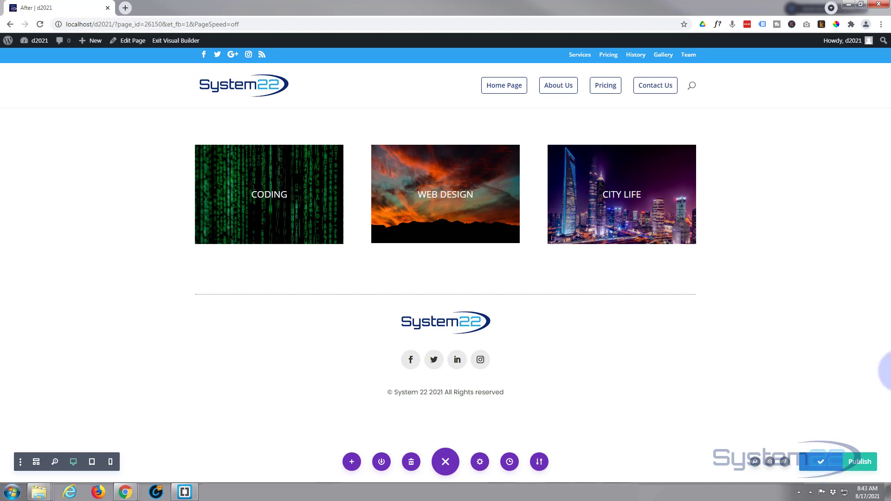
left_click(158, 41)
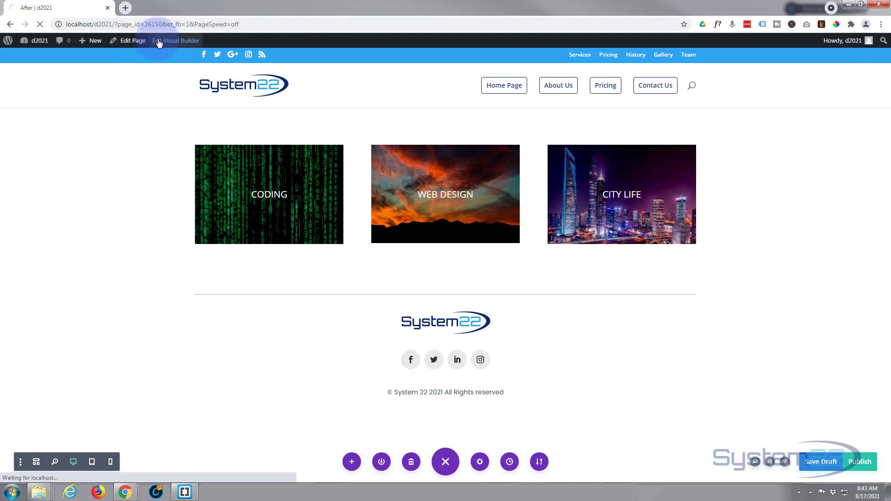